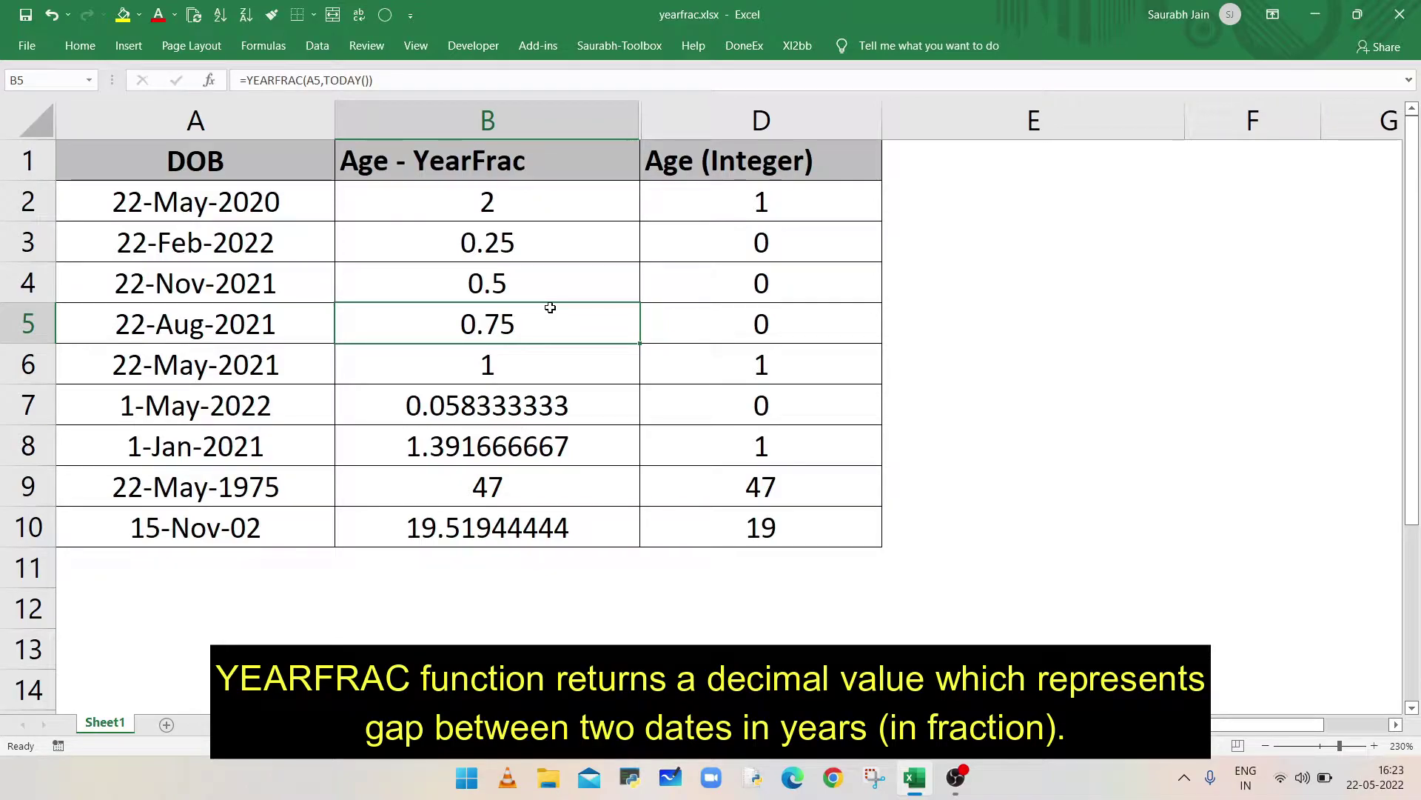
# Select the date of birth in row 5 to inspect it
pyautogui.click(222, 310)
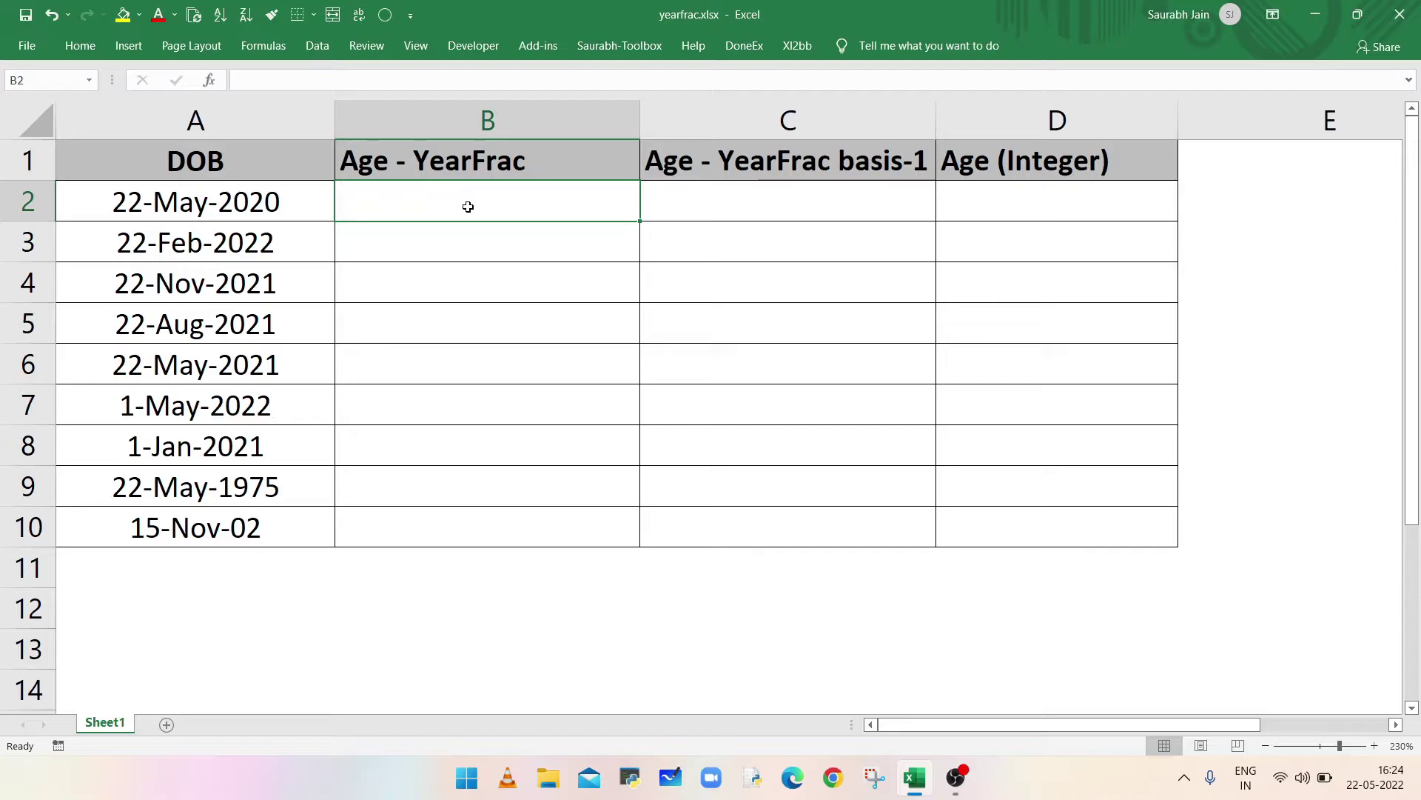
# Enter =YEARFRAC(A2,TODAY()) in B2, giving an age of 2 for the first DOB
pyautogui.write('=YEAR')
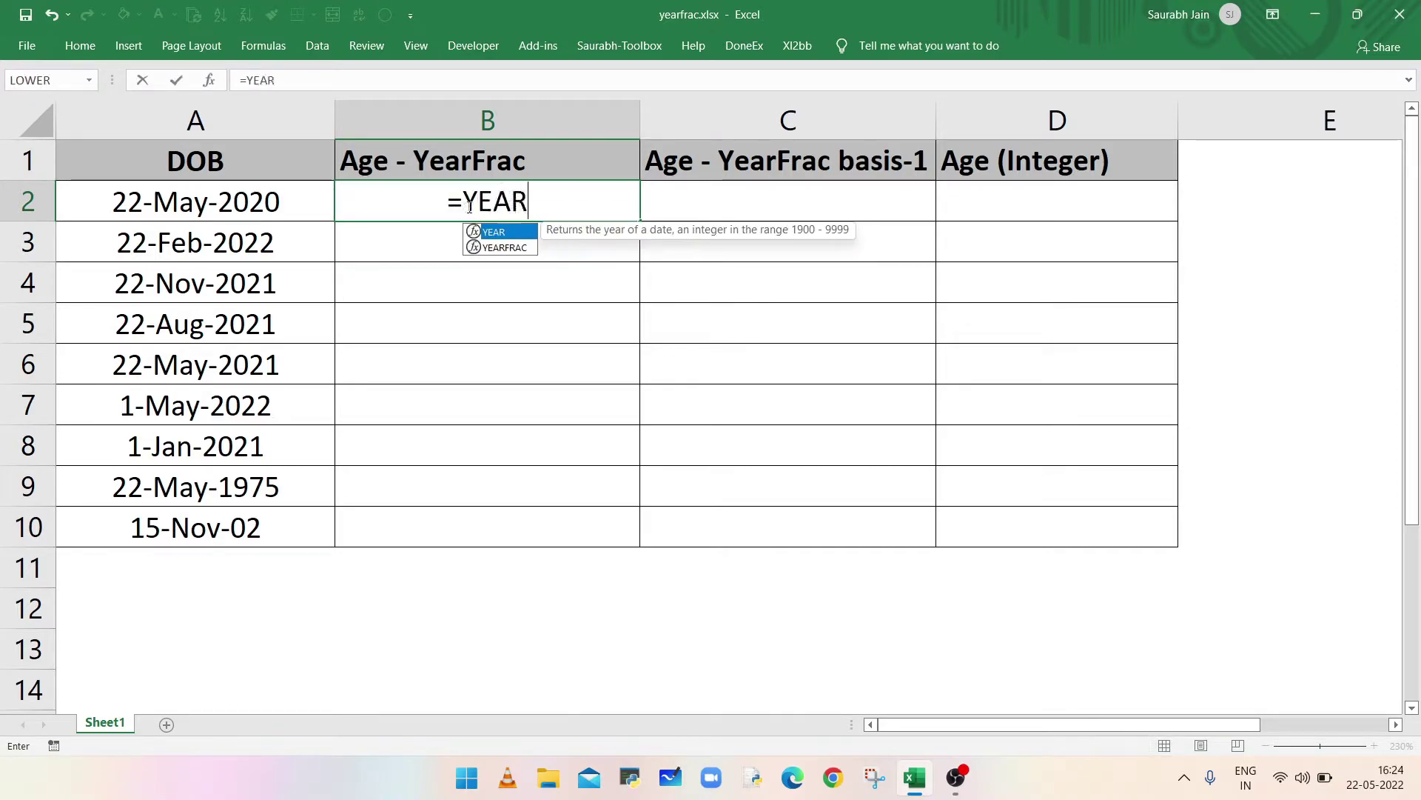
pyautogui.write('F')
pyautogui.press('Tab')
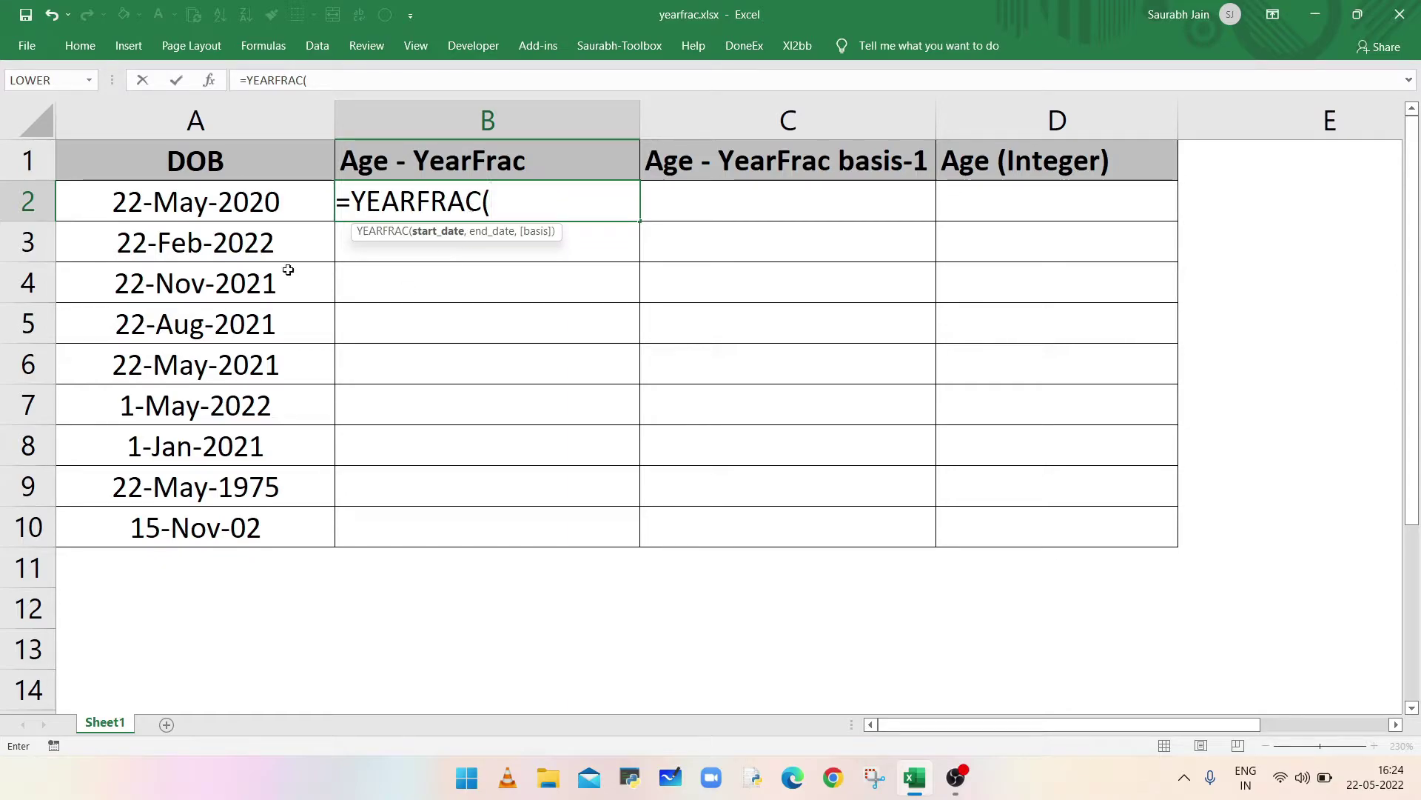
pyautogui.click(222, 209)
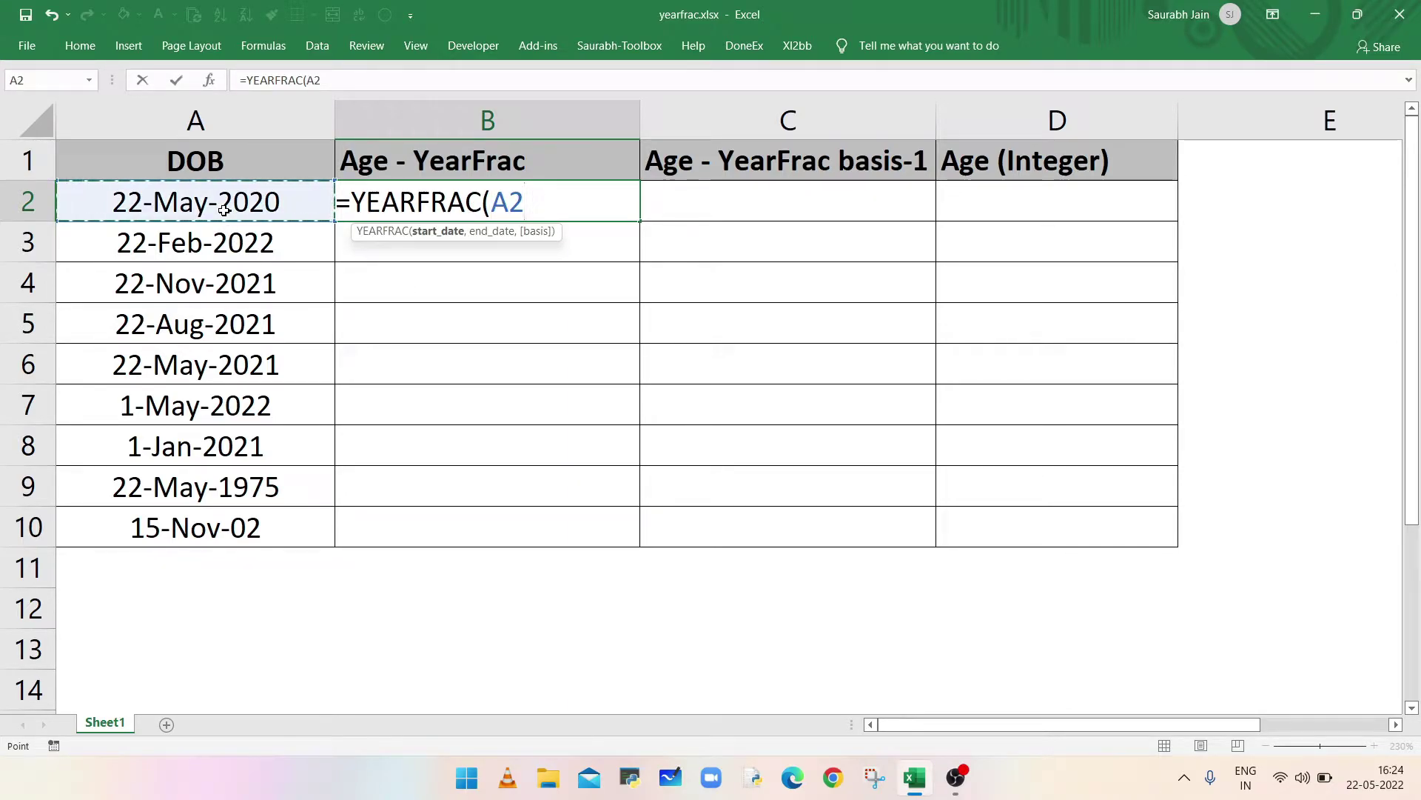
pyautogui.write(',today')
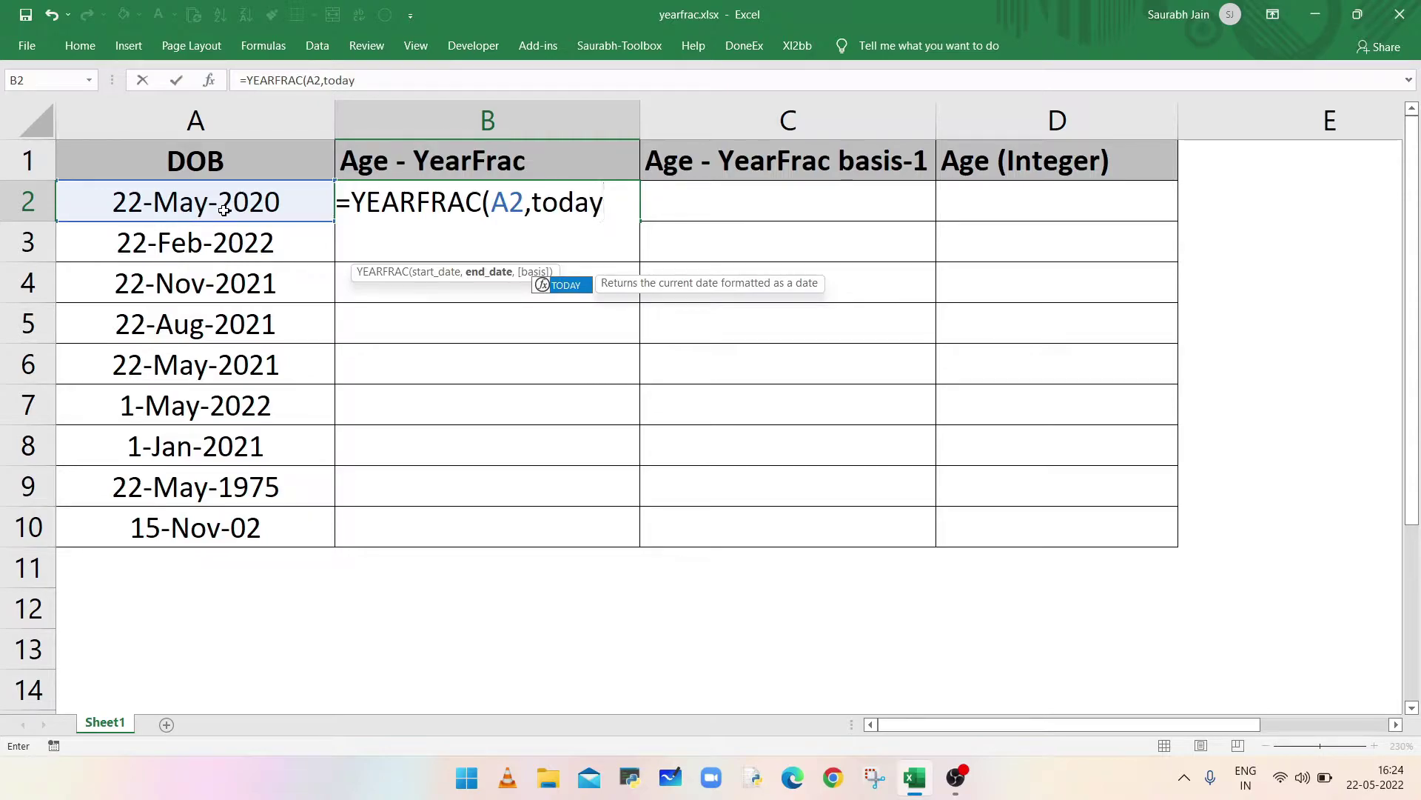
pyautogui.write('()')
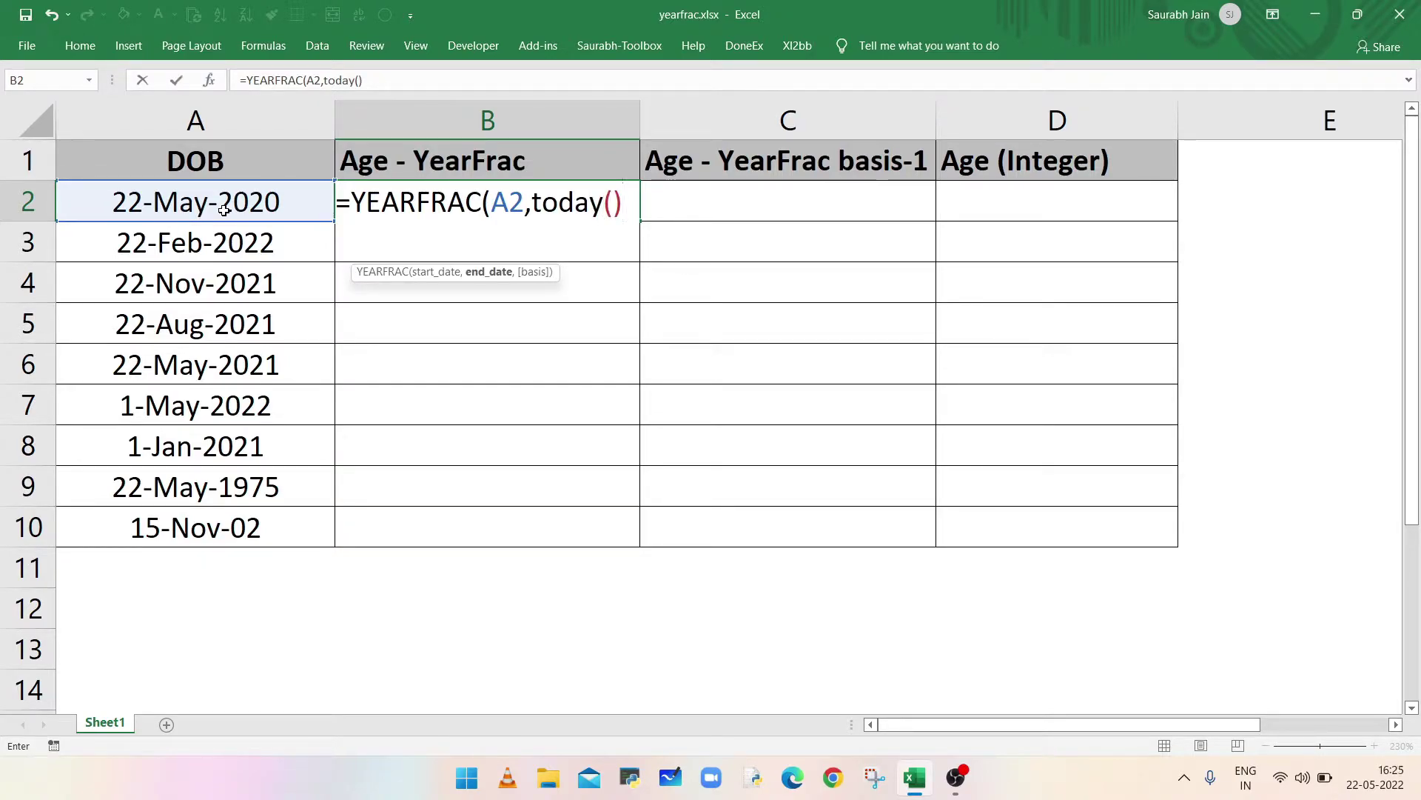
pyautogui.write(')')
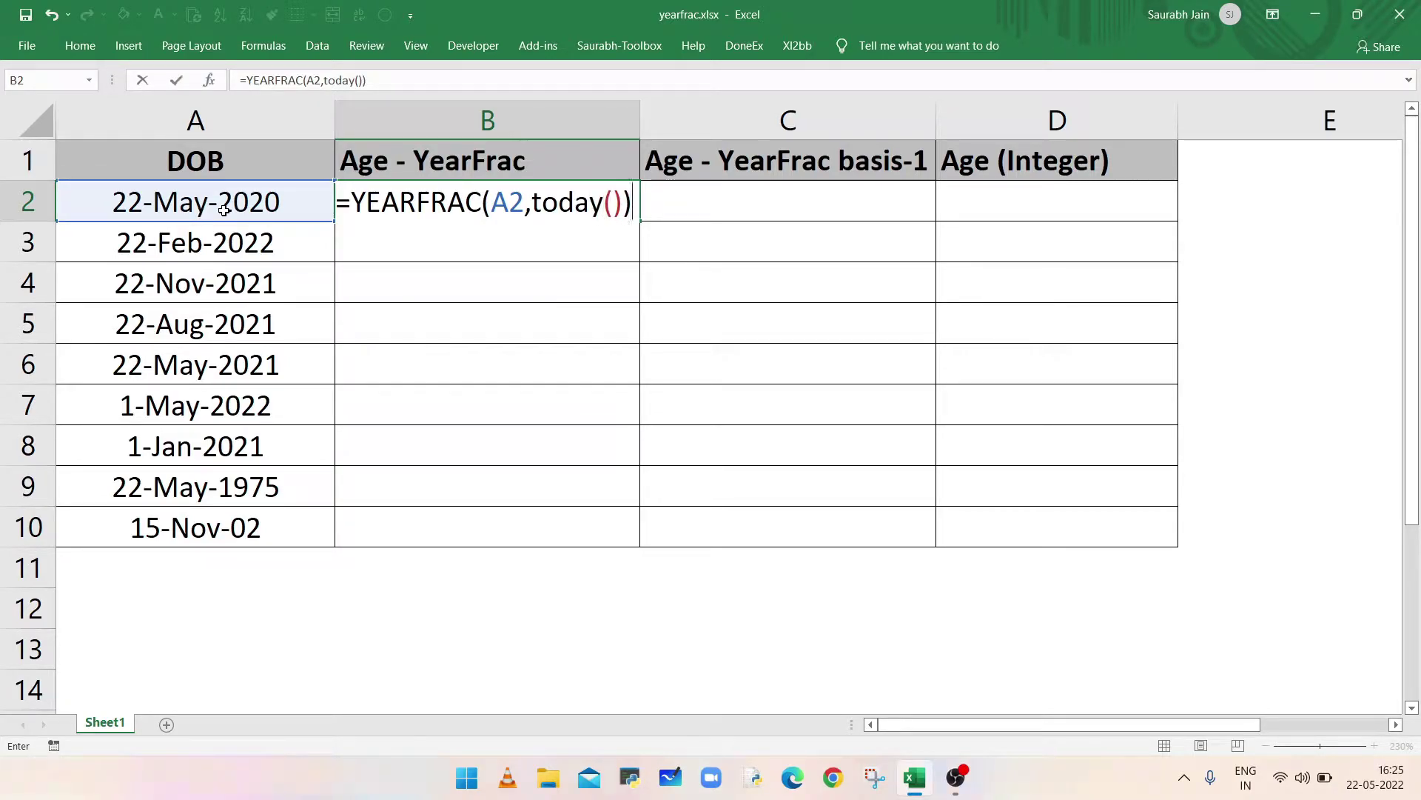
pyautogui.press('Return')
pyautogui.click(435, 193)
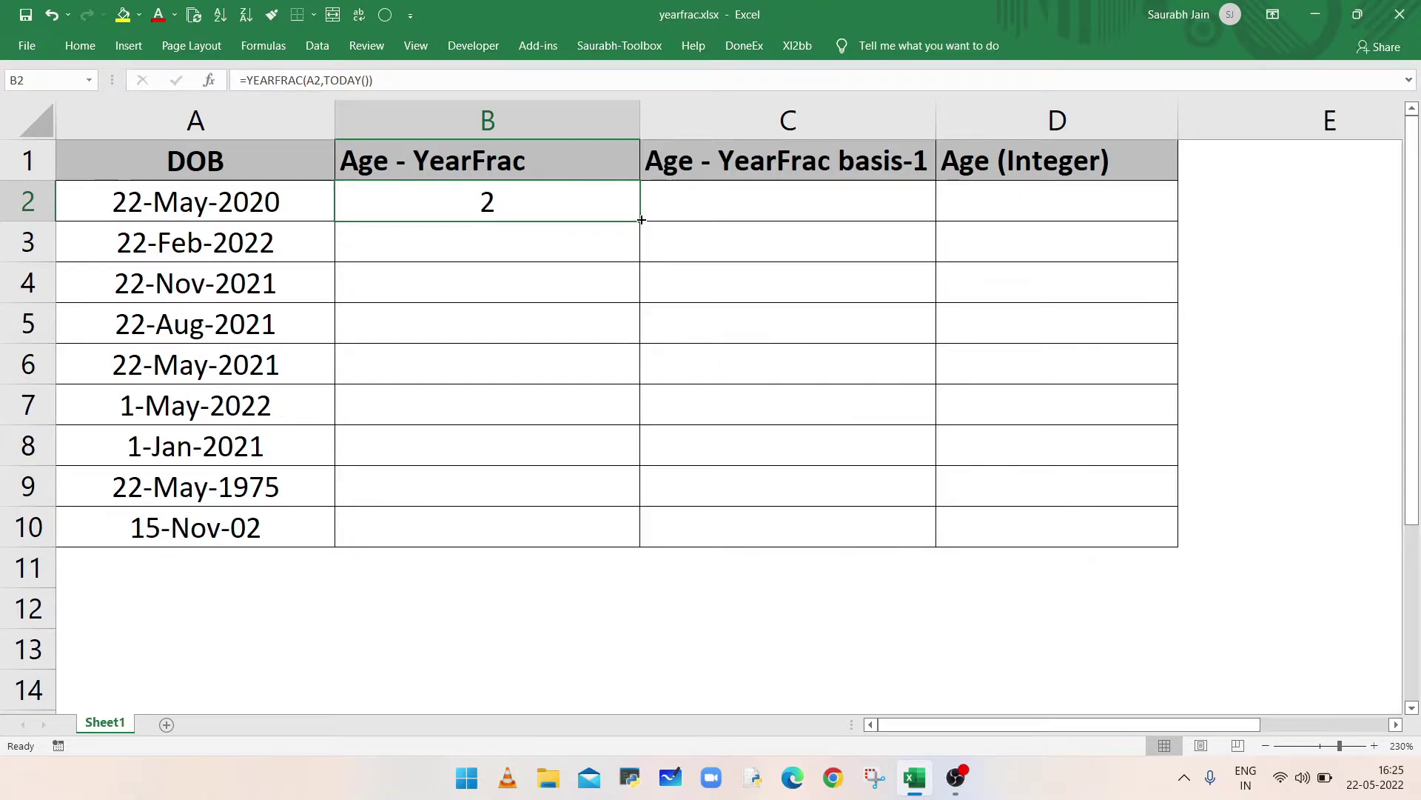
# Fill the YEARFRAC formula down B2:B10 for all nine dates of birth
pyautogui.doubleClick(641, 220)
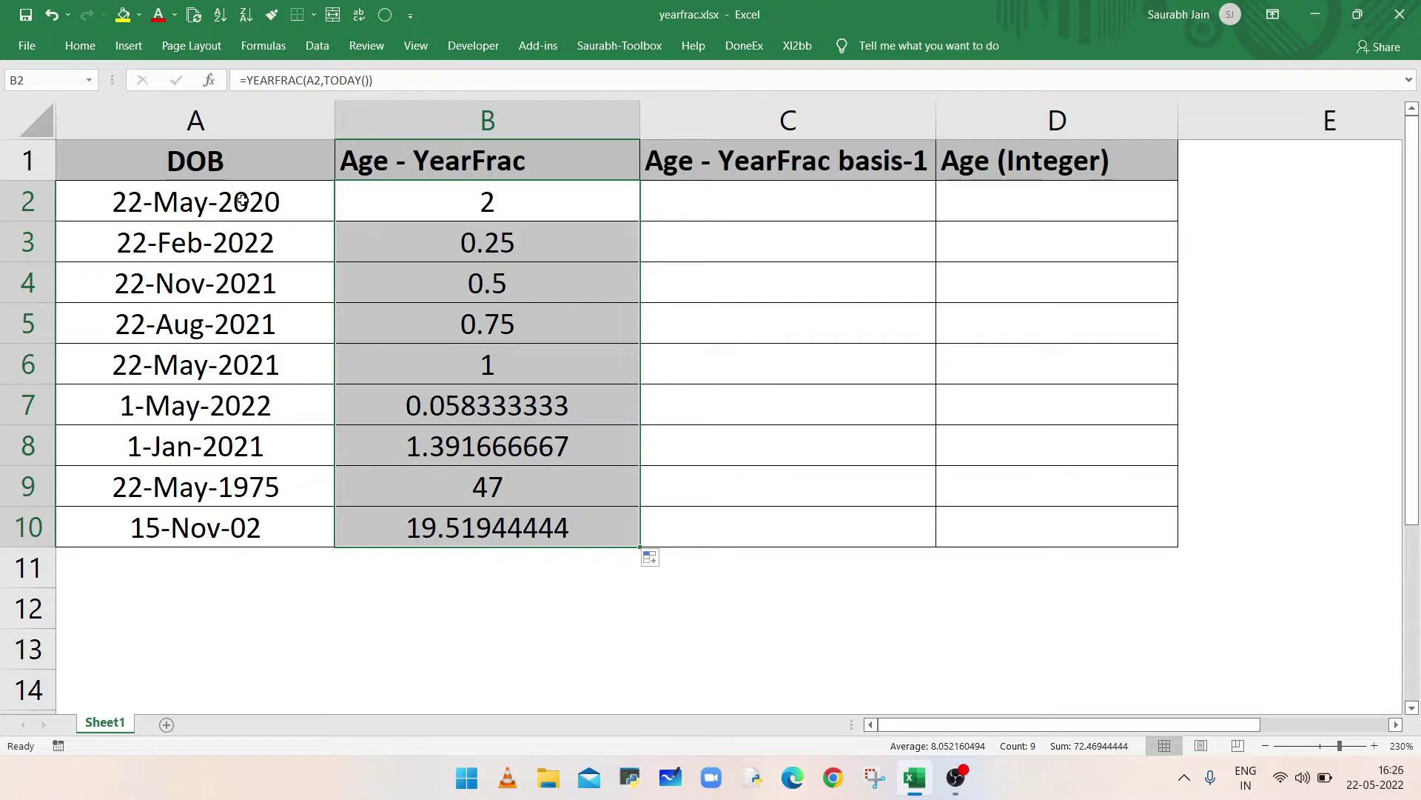
pyautogui.click(761, 208)
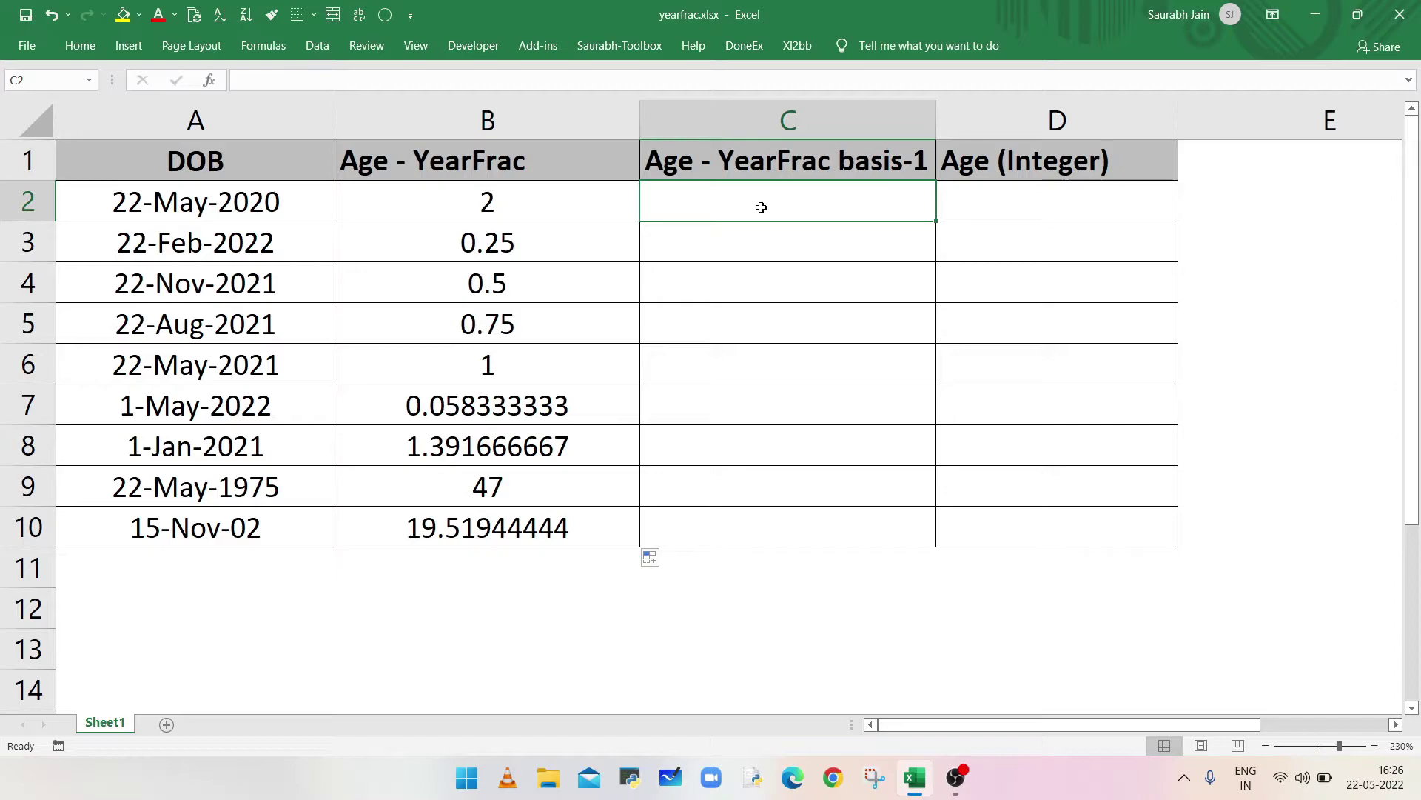
# Enter =YEARFRAC(A2,TODAY(),1) in C2, returning 1.998175182 on the actual/actual basis
pyautogui.write('=')
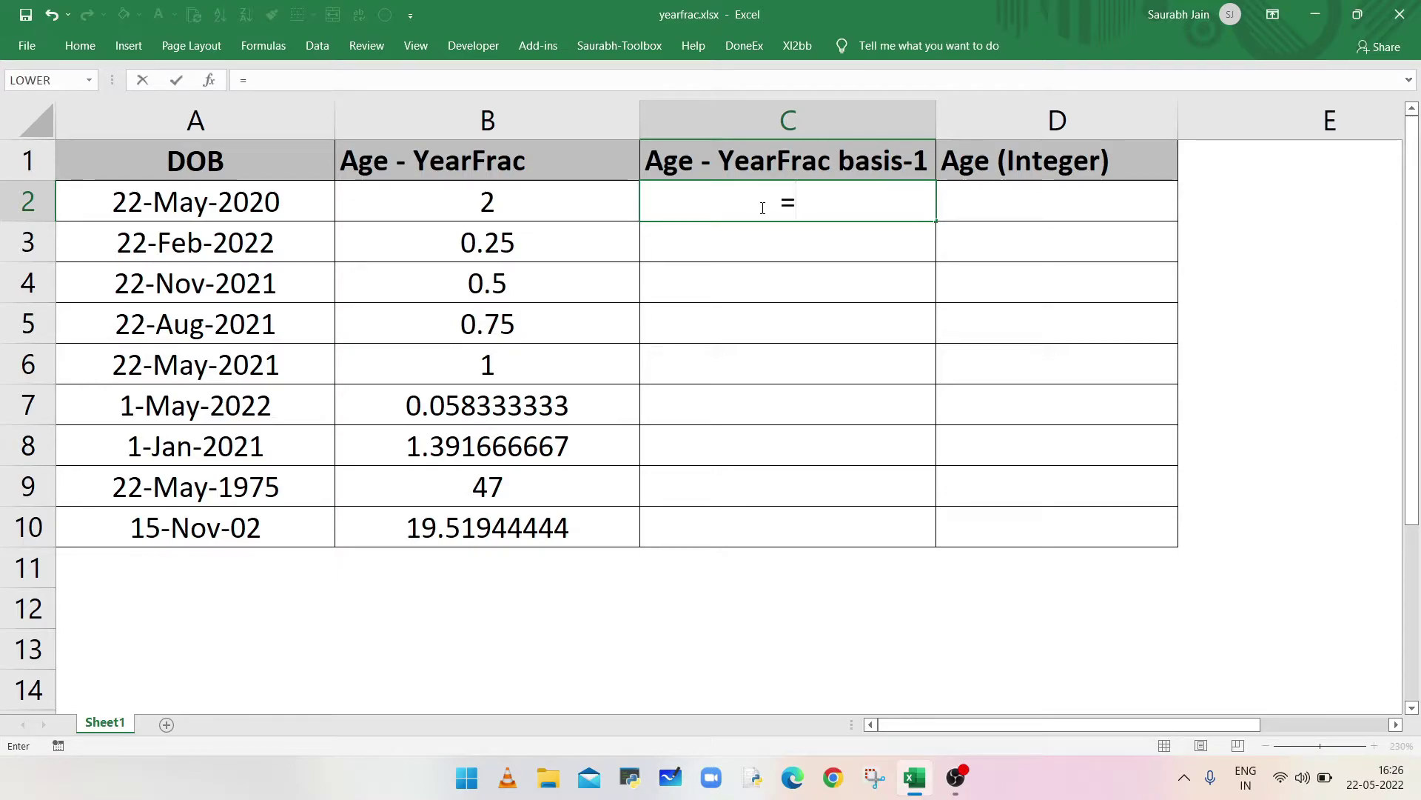
pyautogui.write('year')
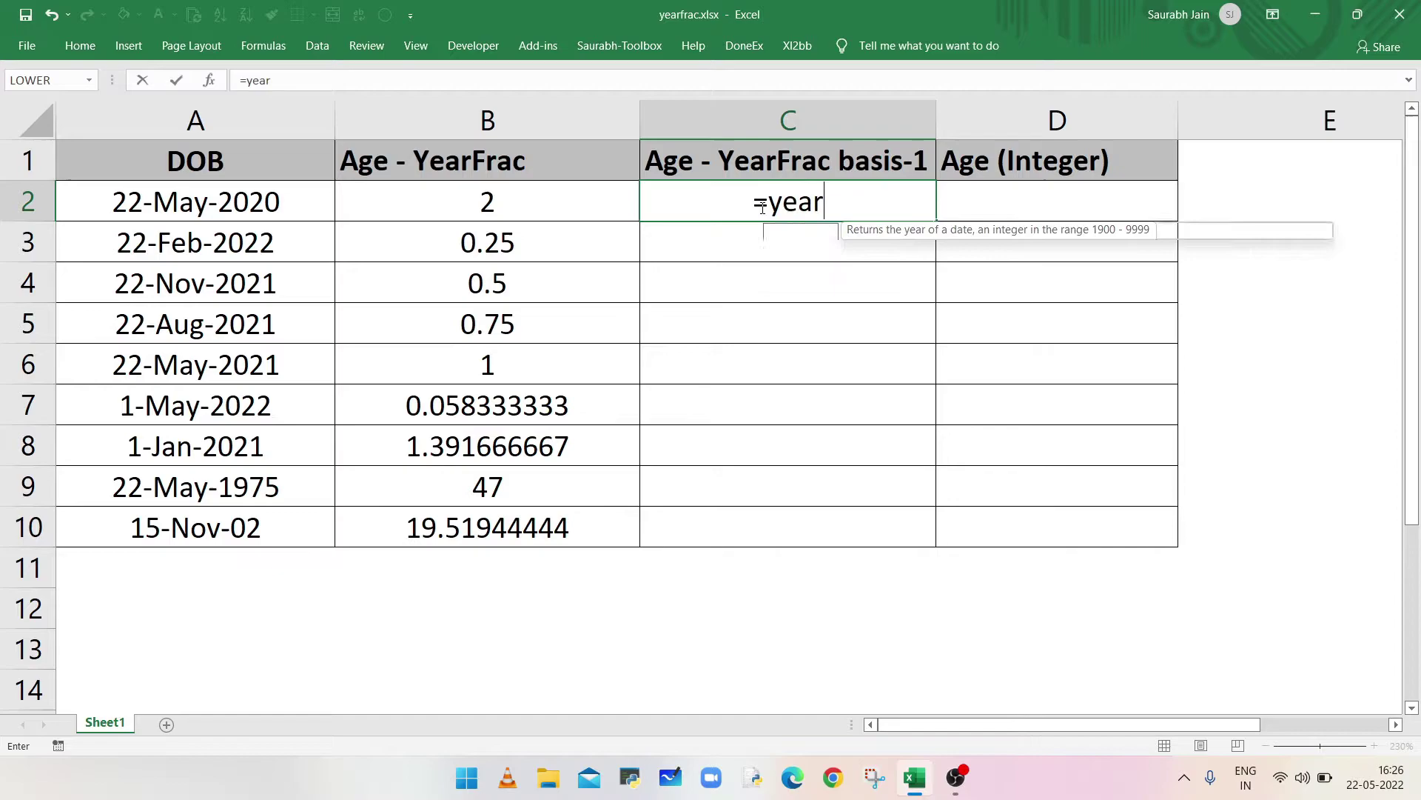
pyautogui.write('f')
pyautogui.press('Tab')
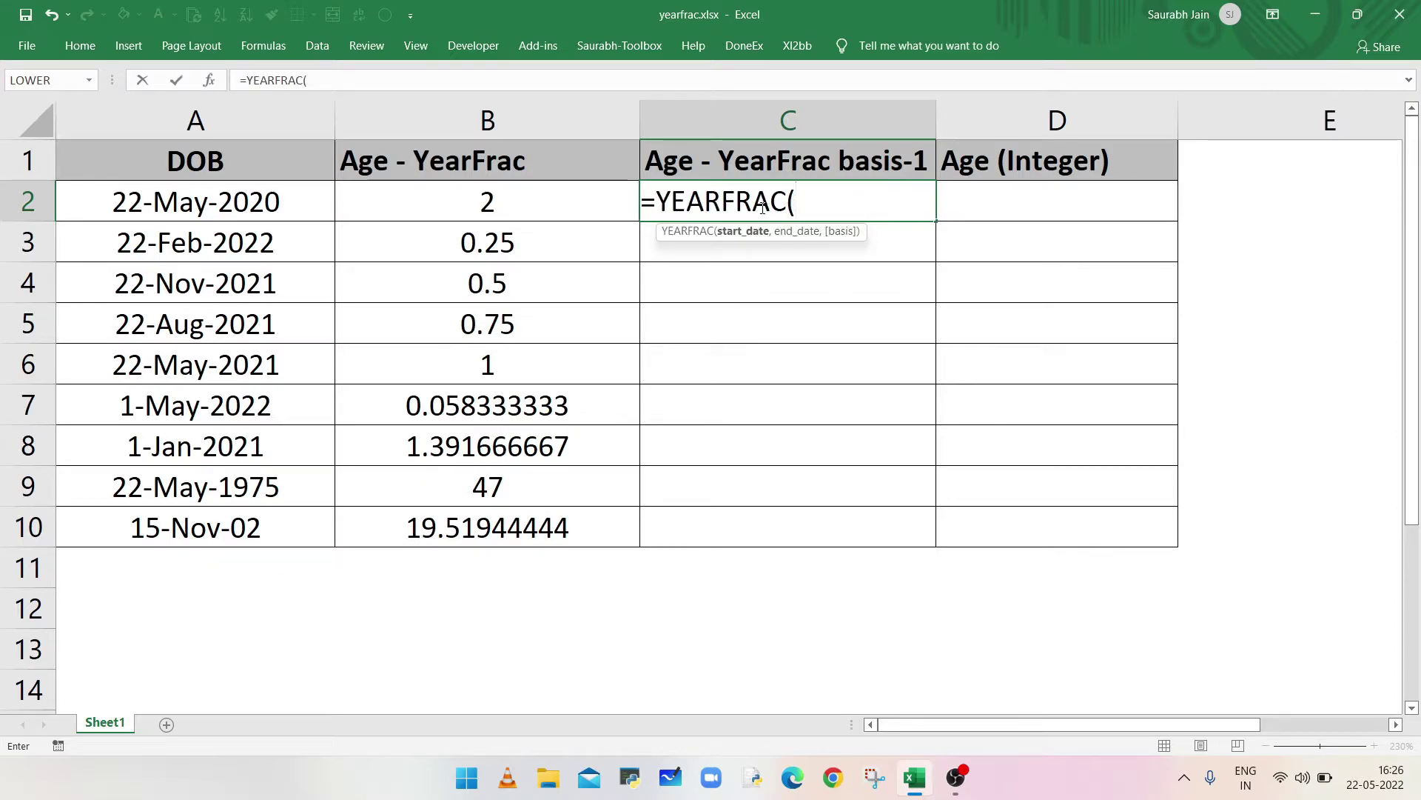
pyautogui.click(311, 209)
pyautogui.write(',')
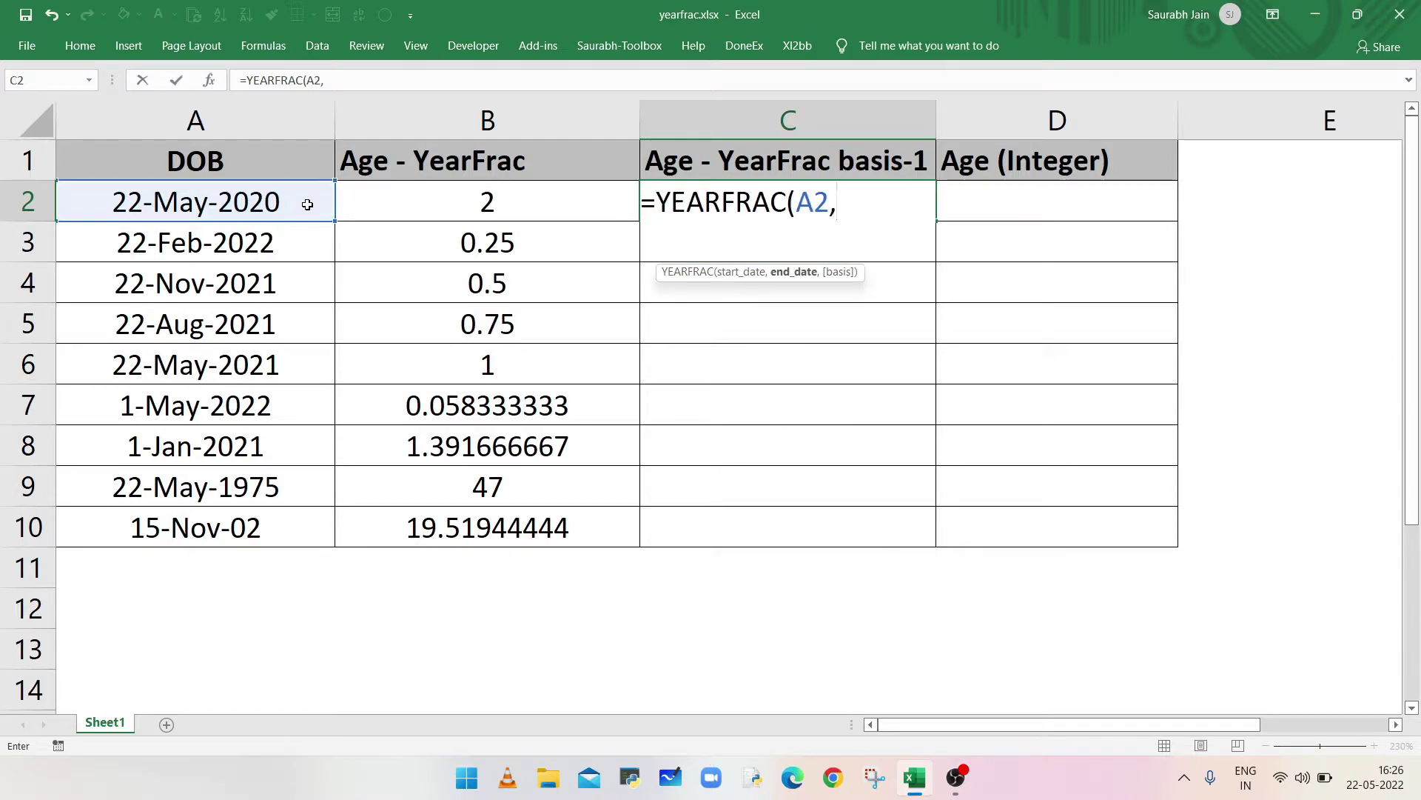
pyautogui.write('today')
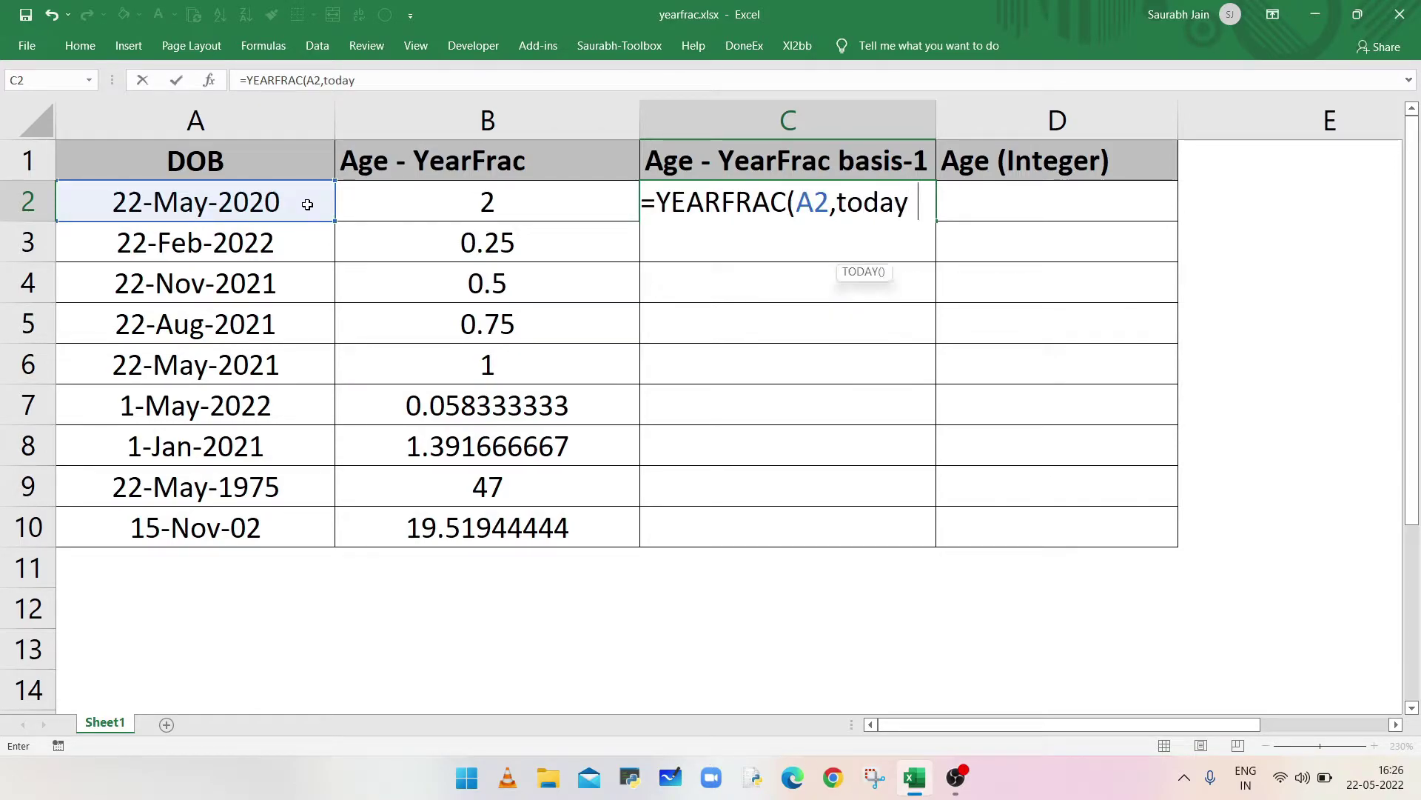
pyautogui.write('()')
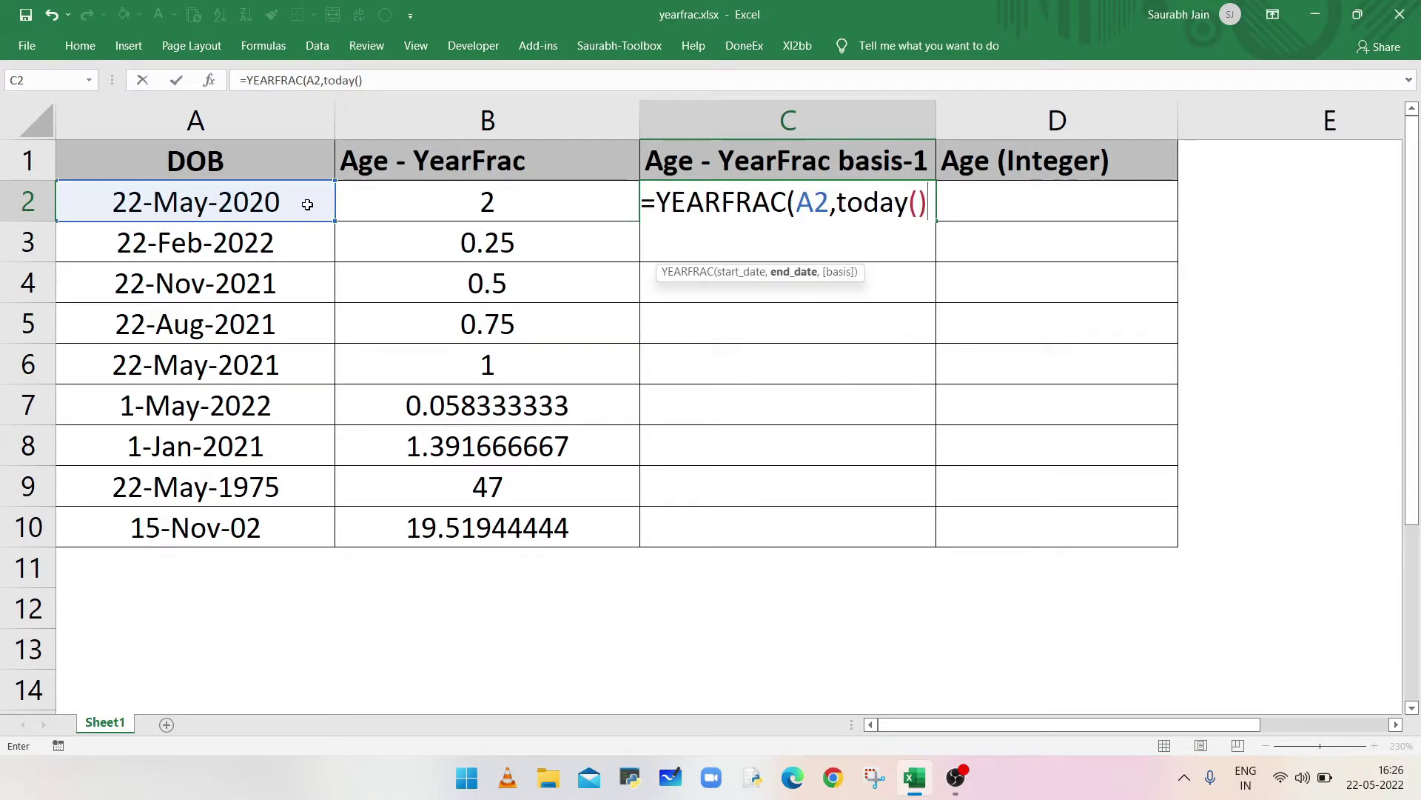
pyautogui.write(',')
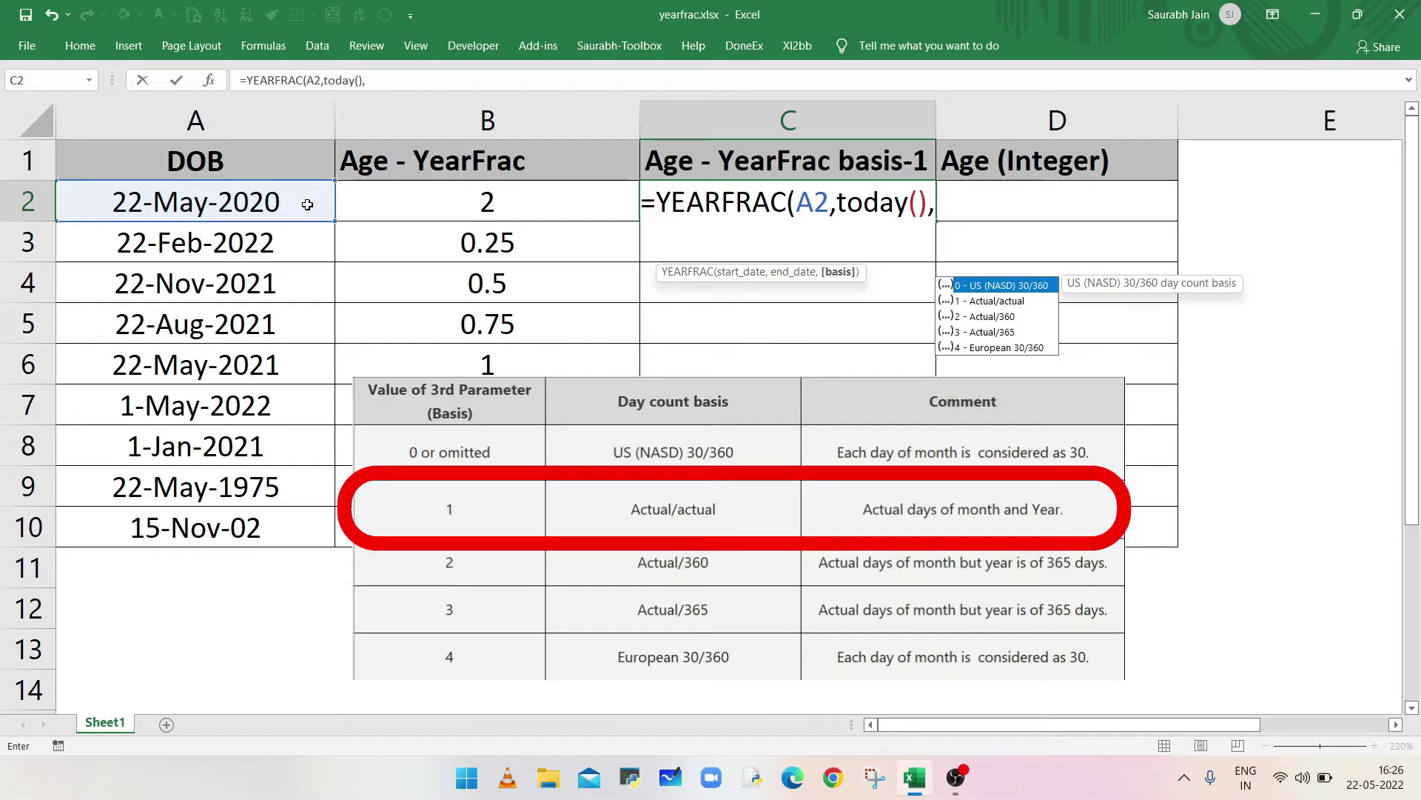
pyautogui.write('1')
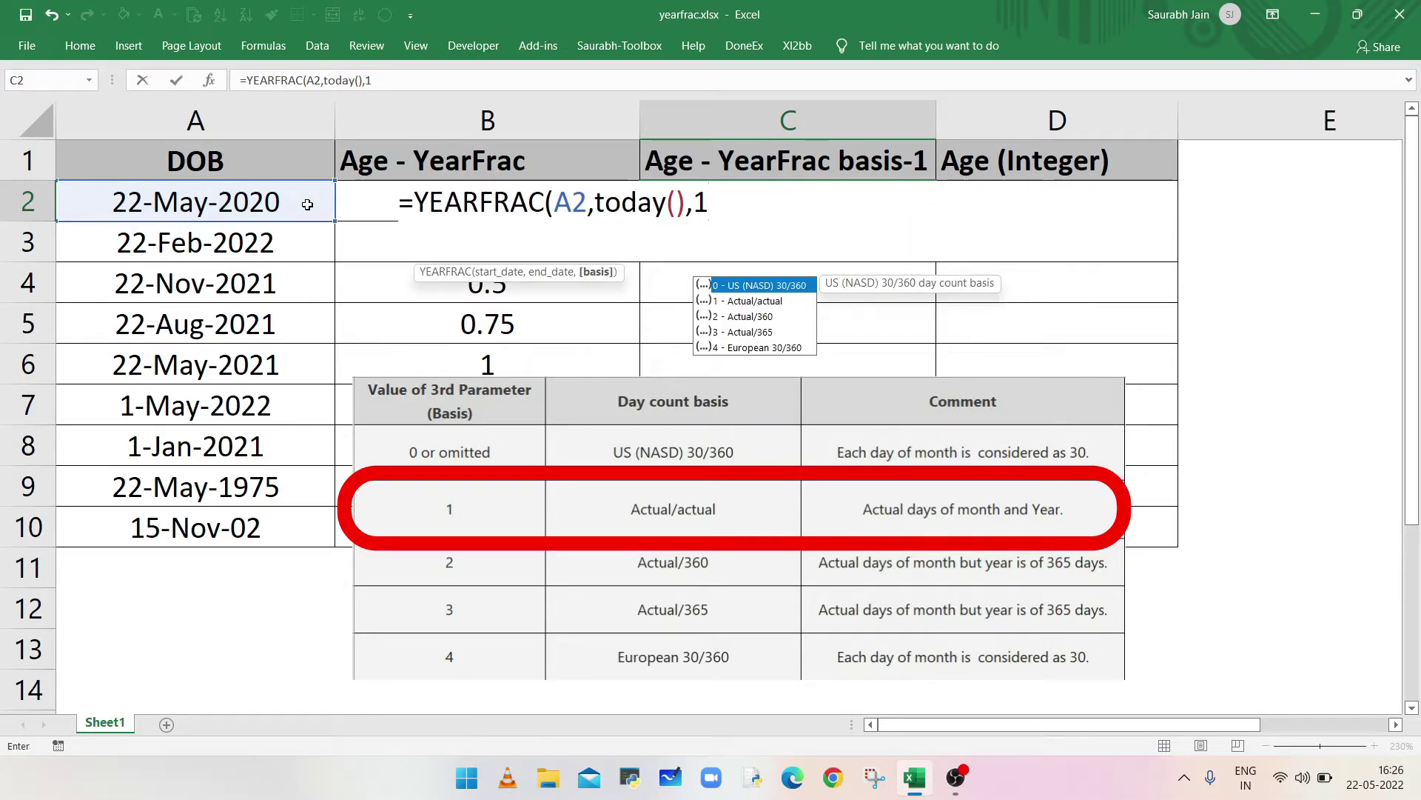
pyautogui.write(')')
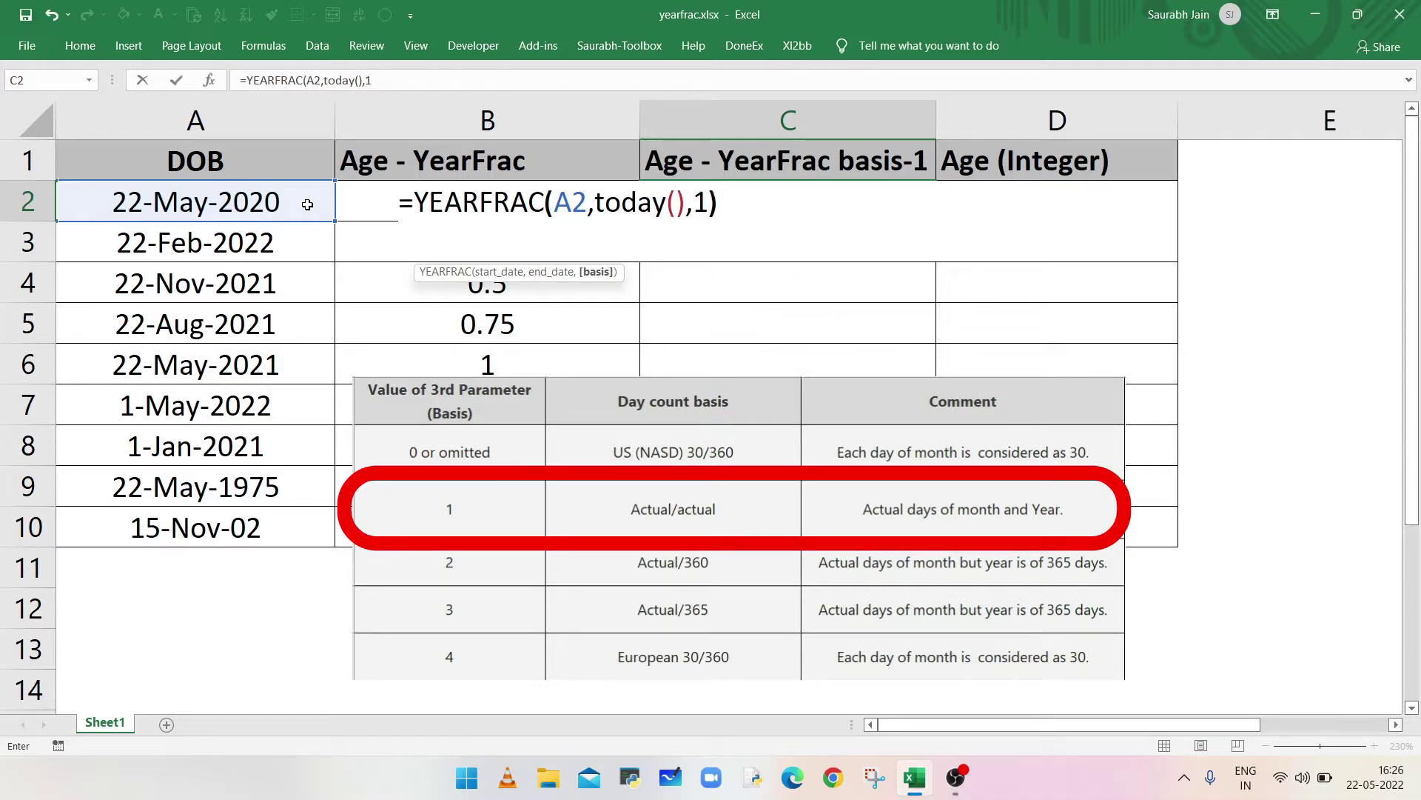
pyautogui.press('Return')
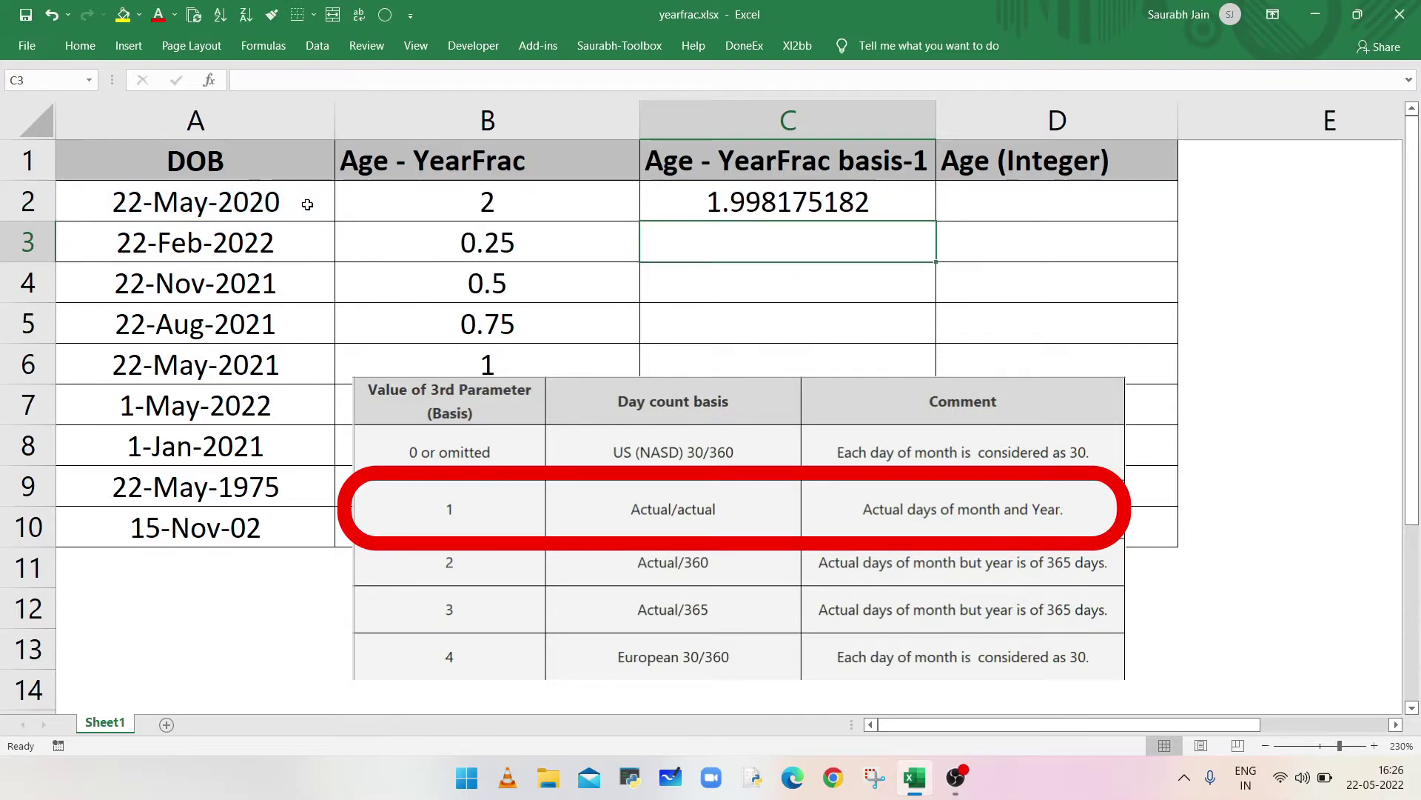
pyautogui.click(901, 205)
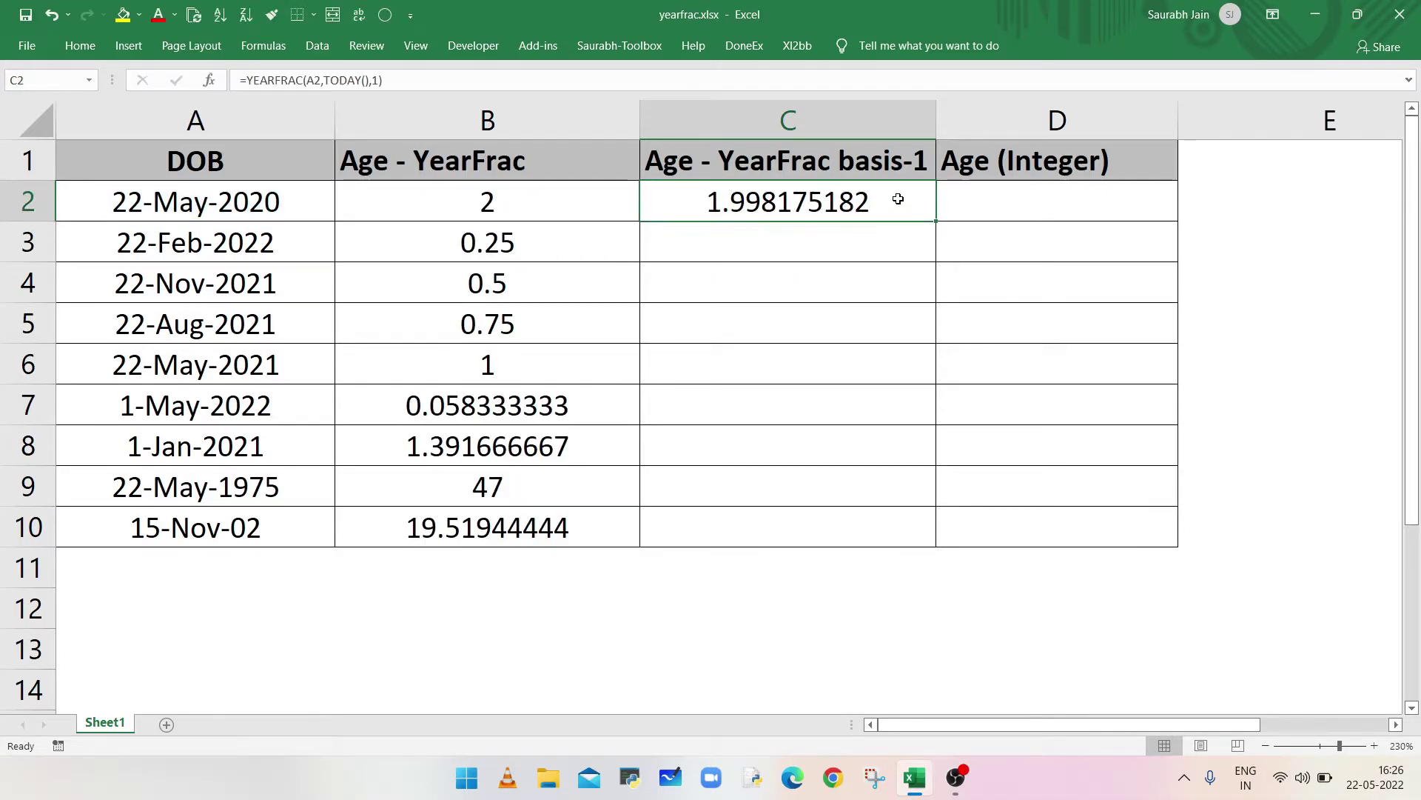
# Fill the basis-1 formula down C2:C10, giving values like 47.00068446 and 19.51603651
pyautogui.doubleClick(936, 220)
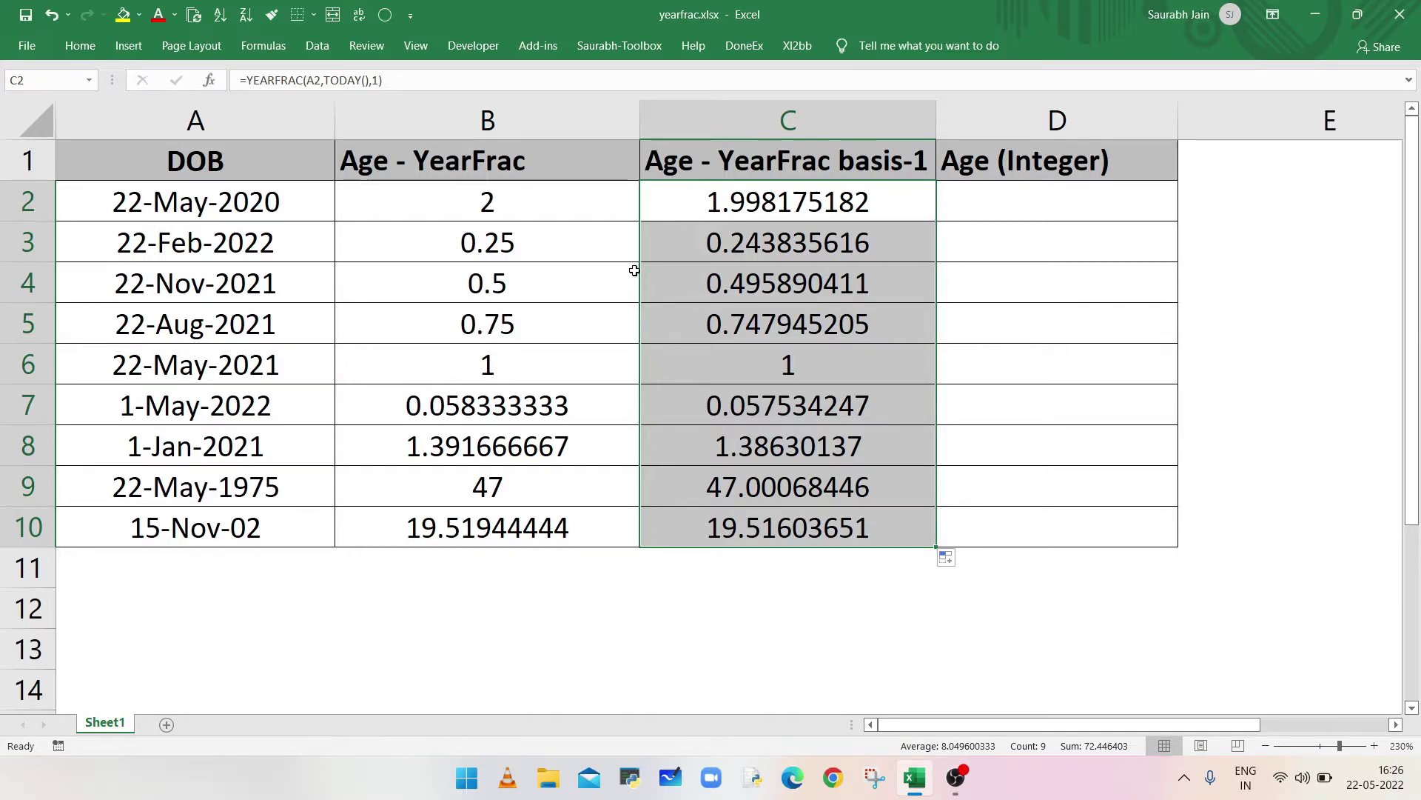
pyautogui.click(728, 210)
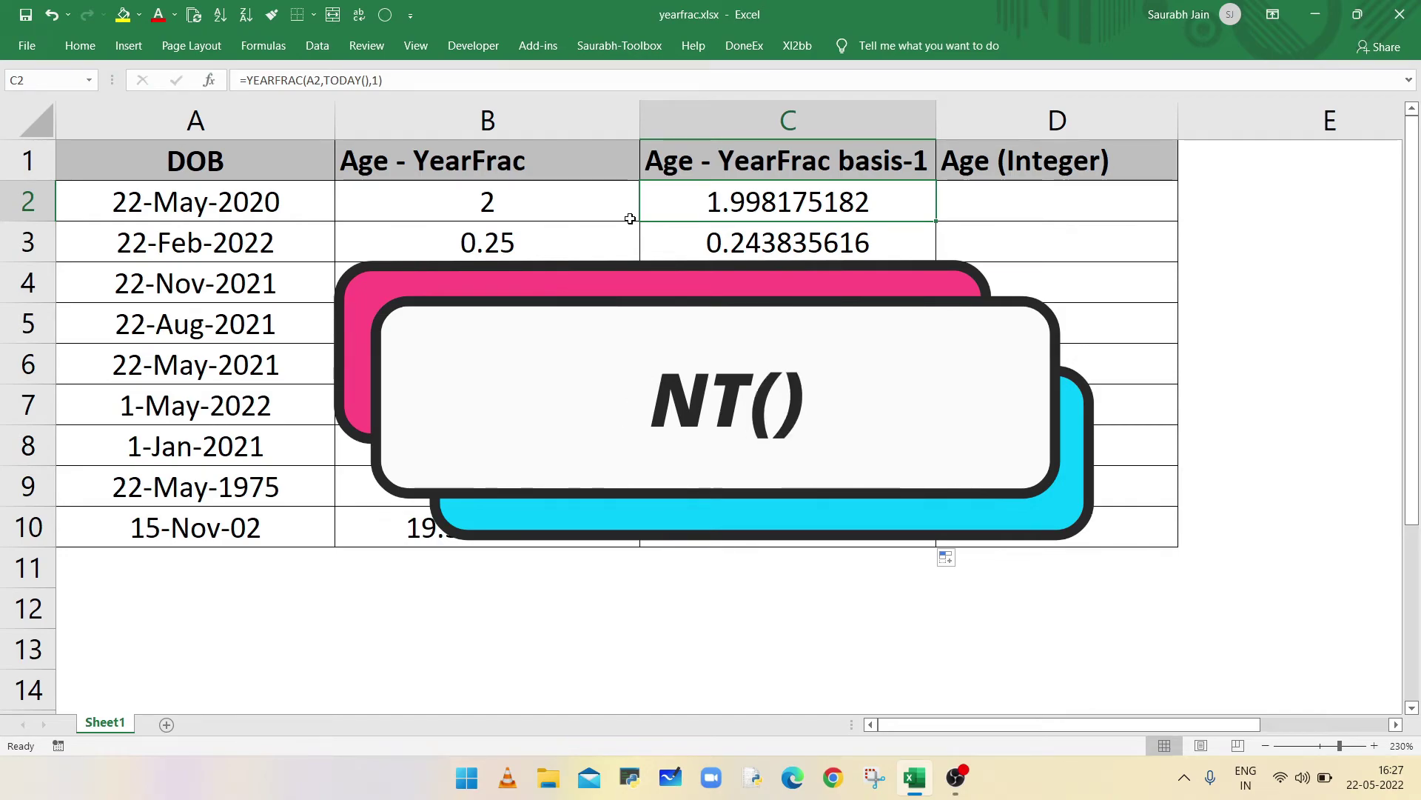
# Enter =INT(YEARFRAC(A2,TODAY(),1)) in D2 to show the whole-number age 1
pyautogui.click(1054, 209)
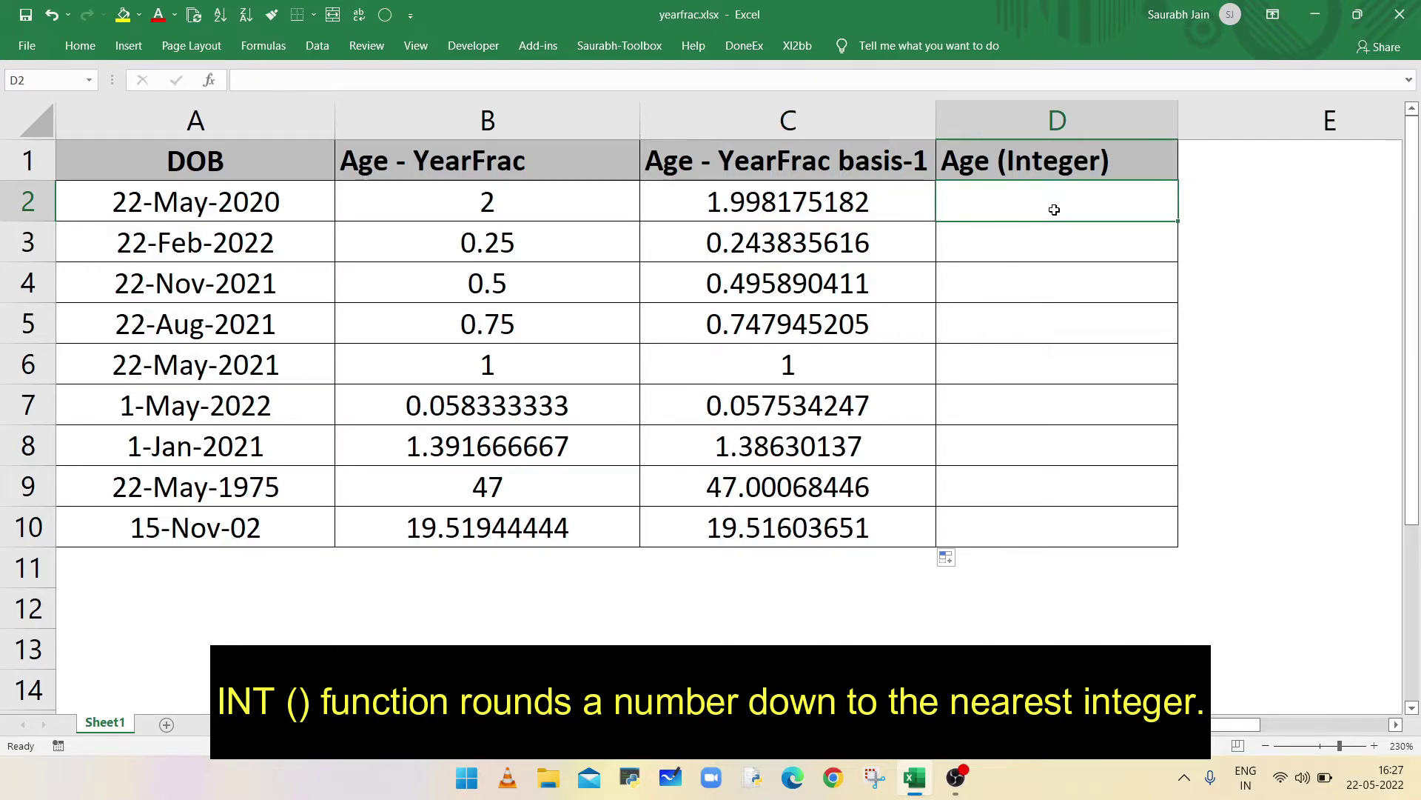
pyautogui.write('=INT')
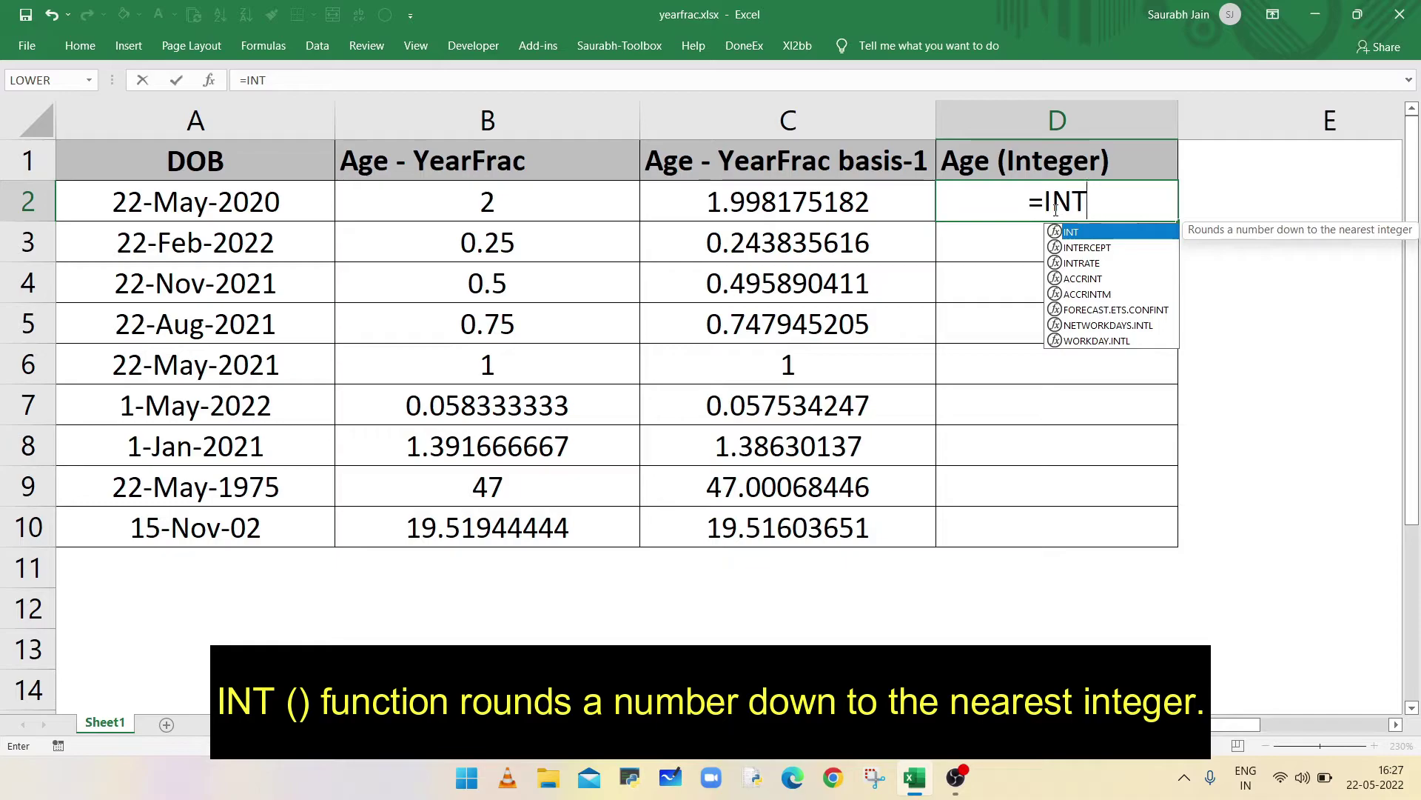
pyautogui.write('(YEAR')
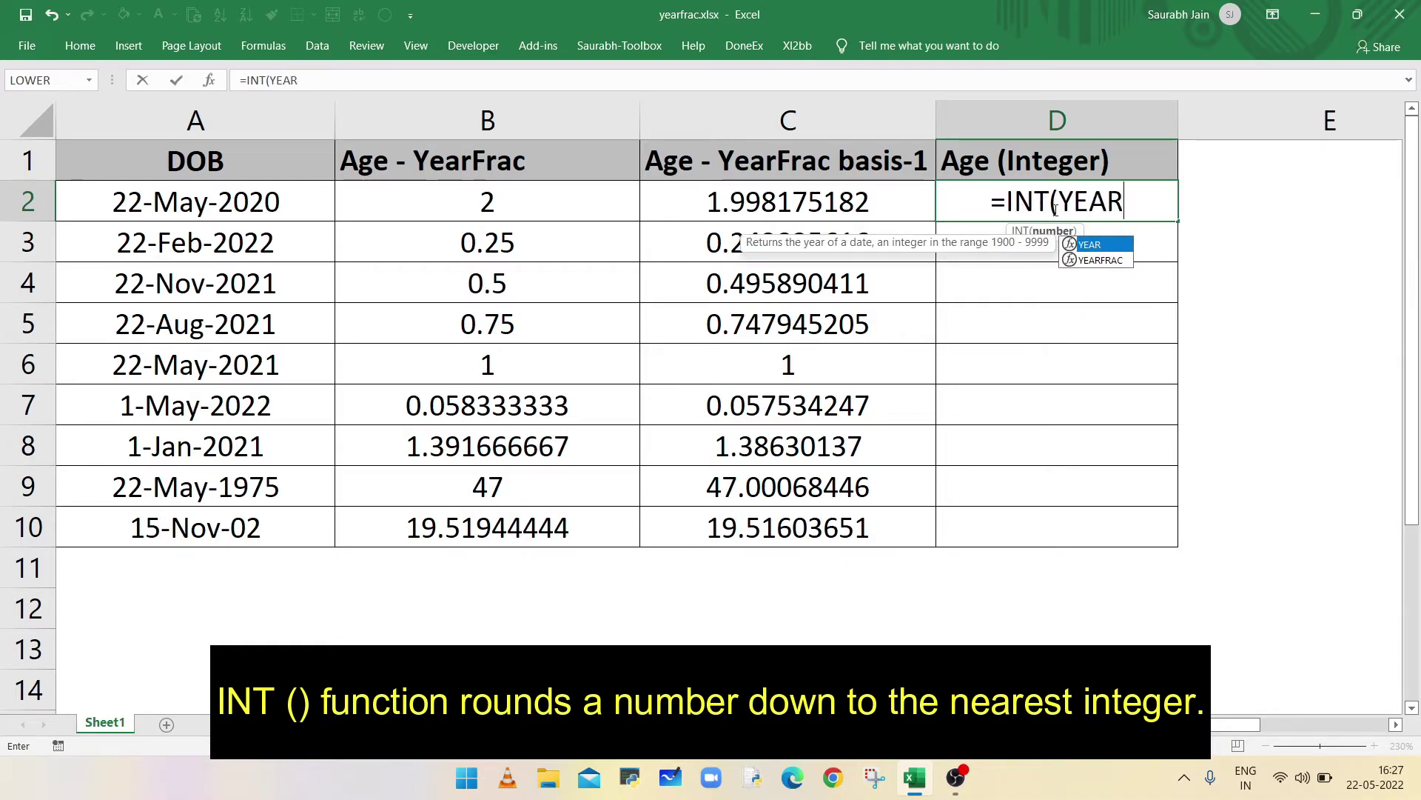
pyautogui.write('f')
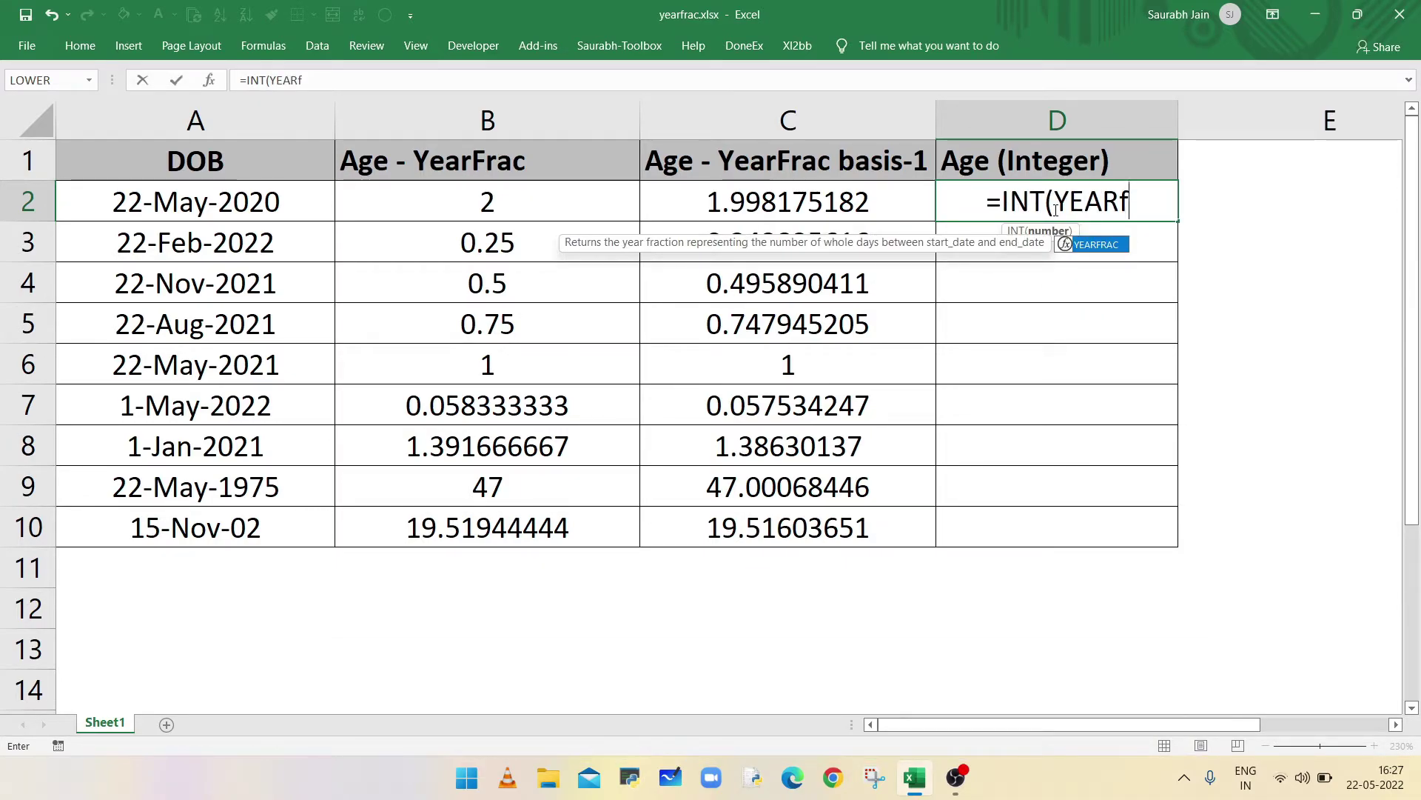
pyautogui.press('Tab')
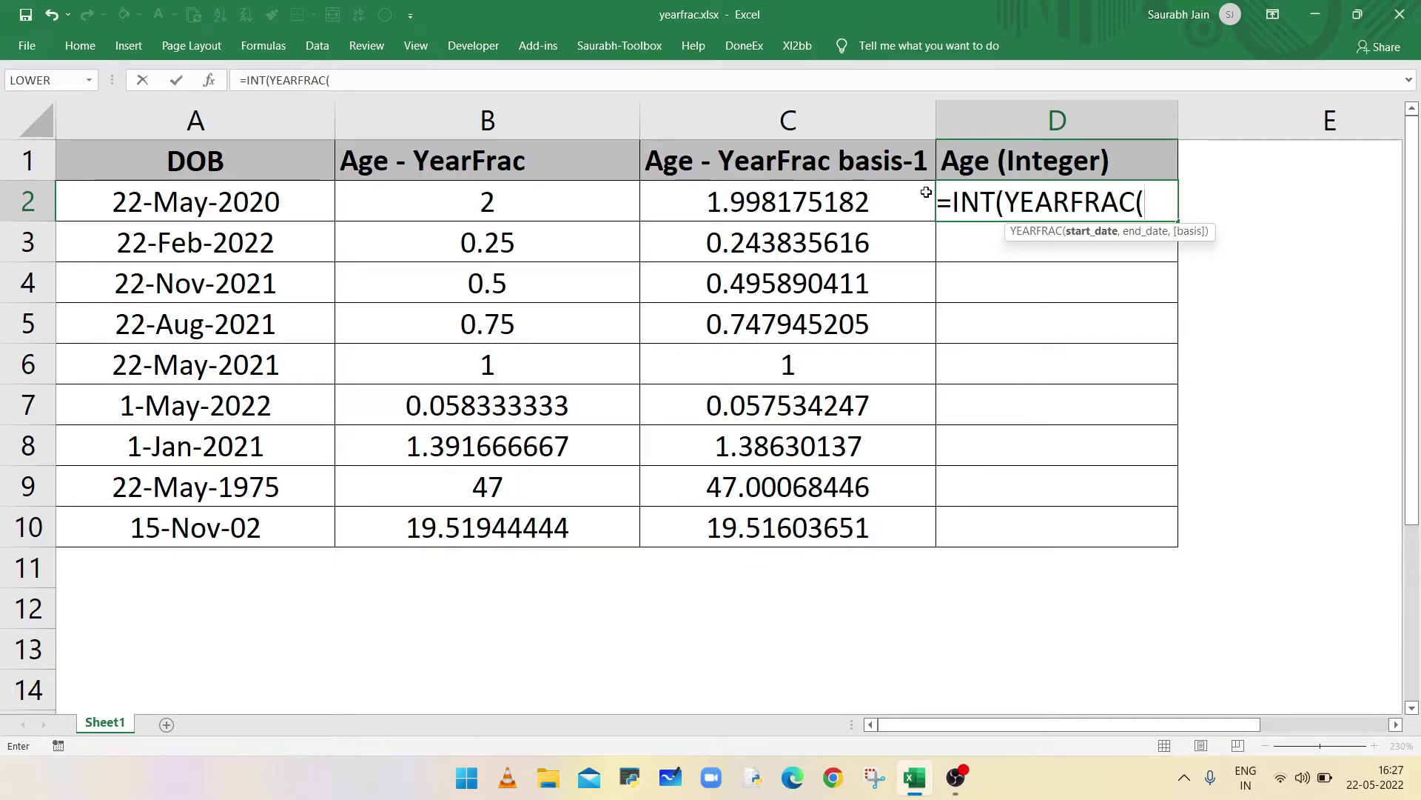
pyautogui.click(289, 194)
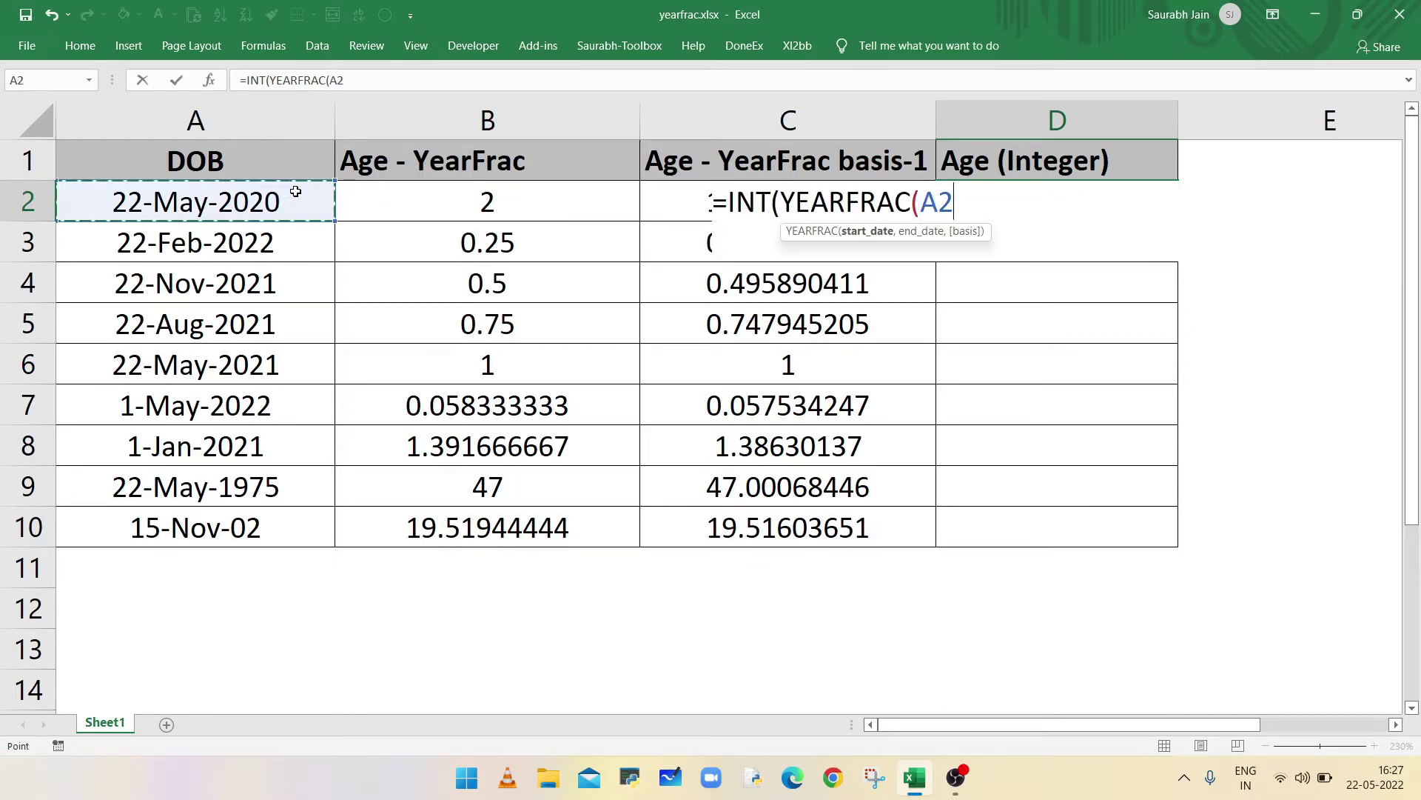
pyautogui.write(',')
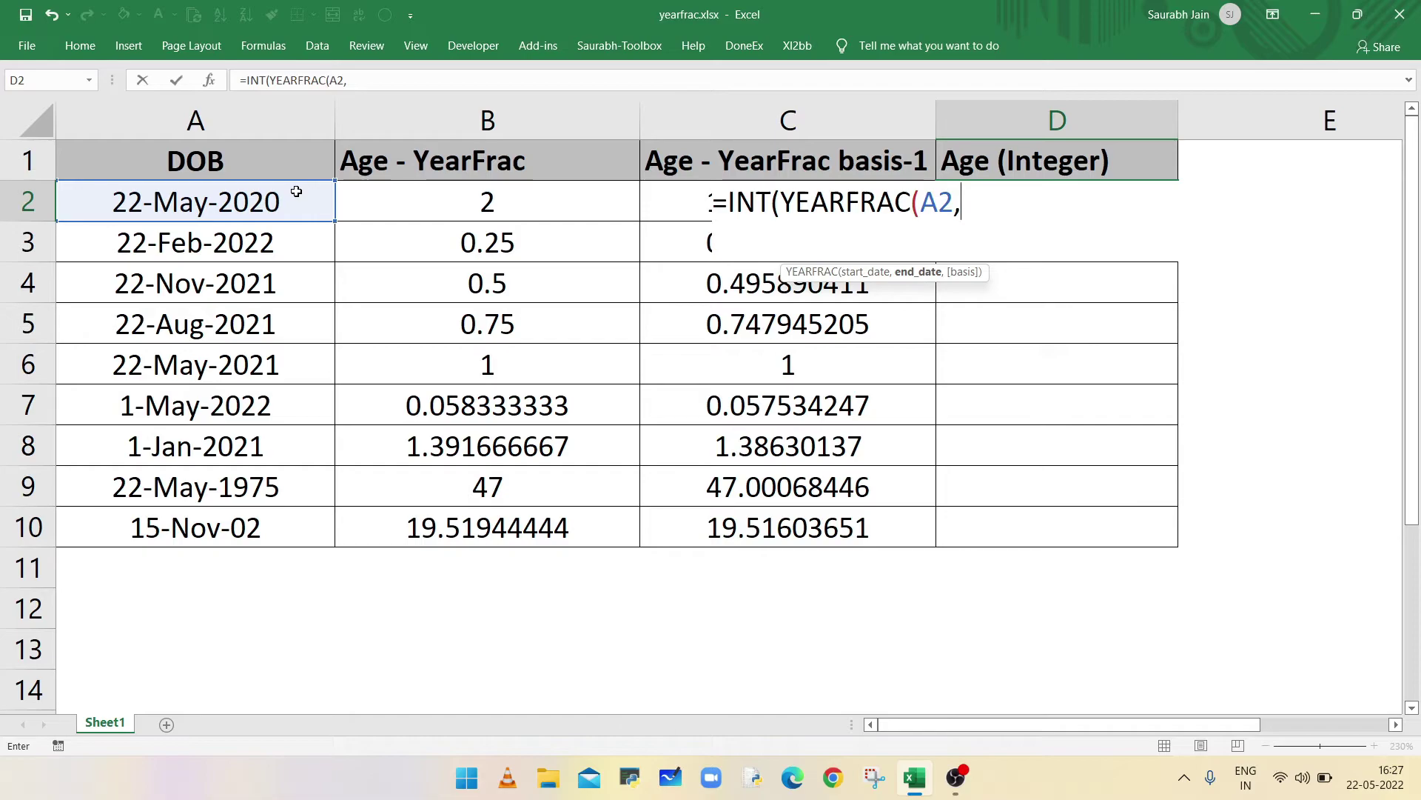
pyautogui.write('today()')
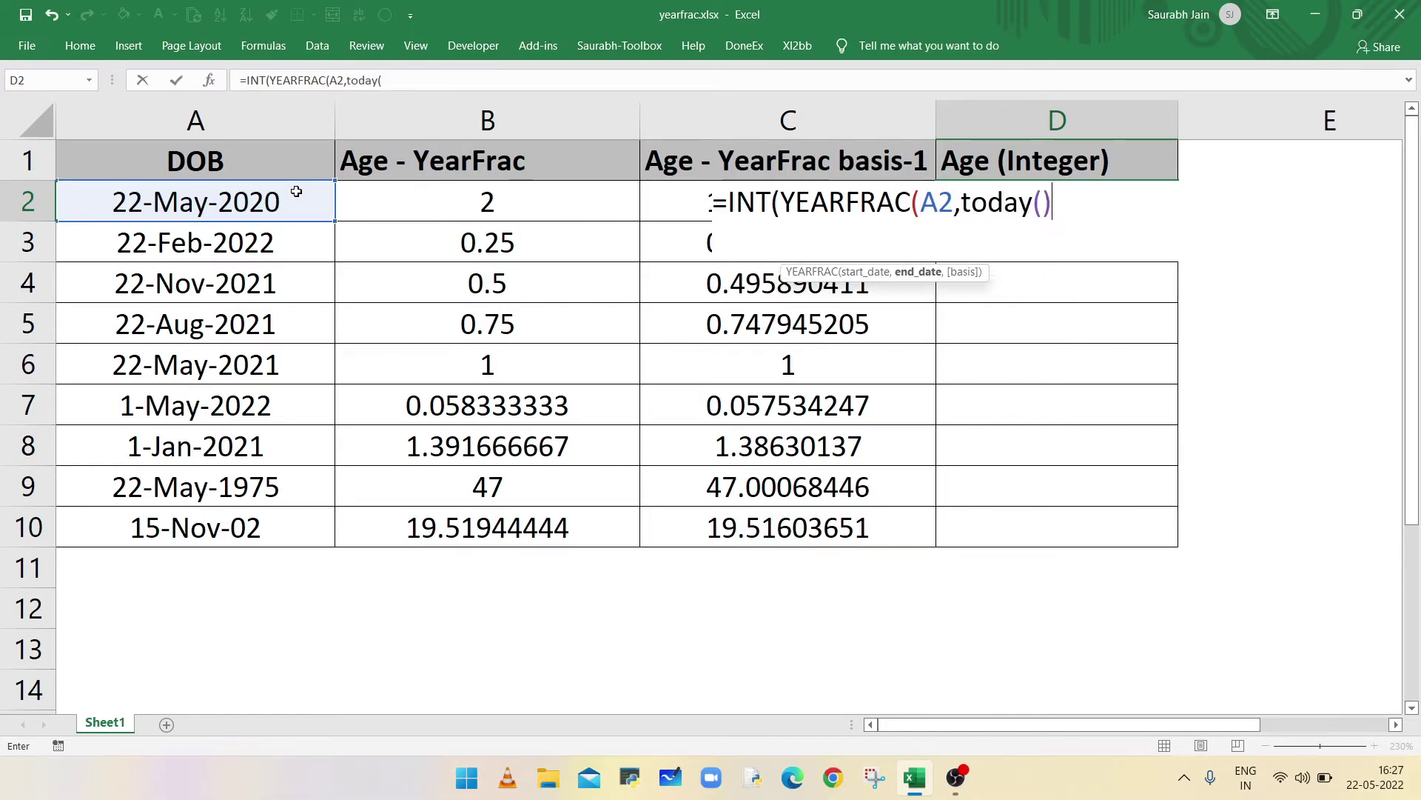
pyautogui.write(',1')
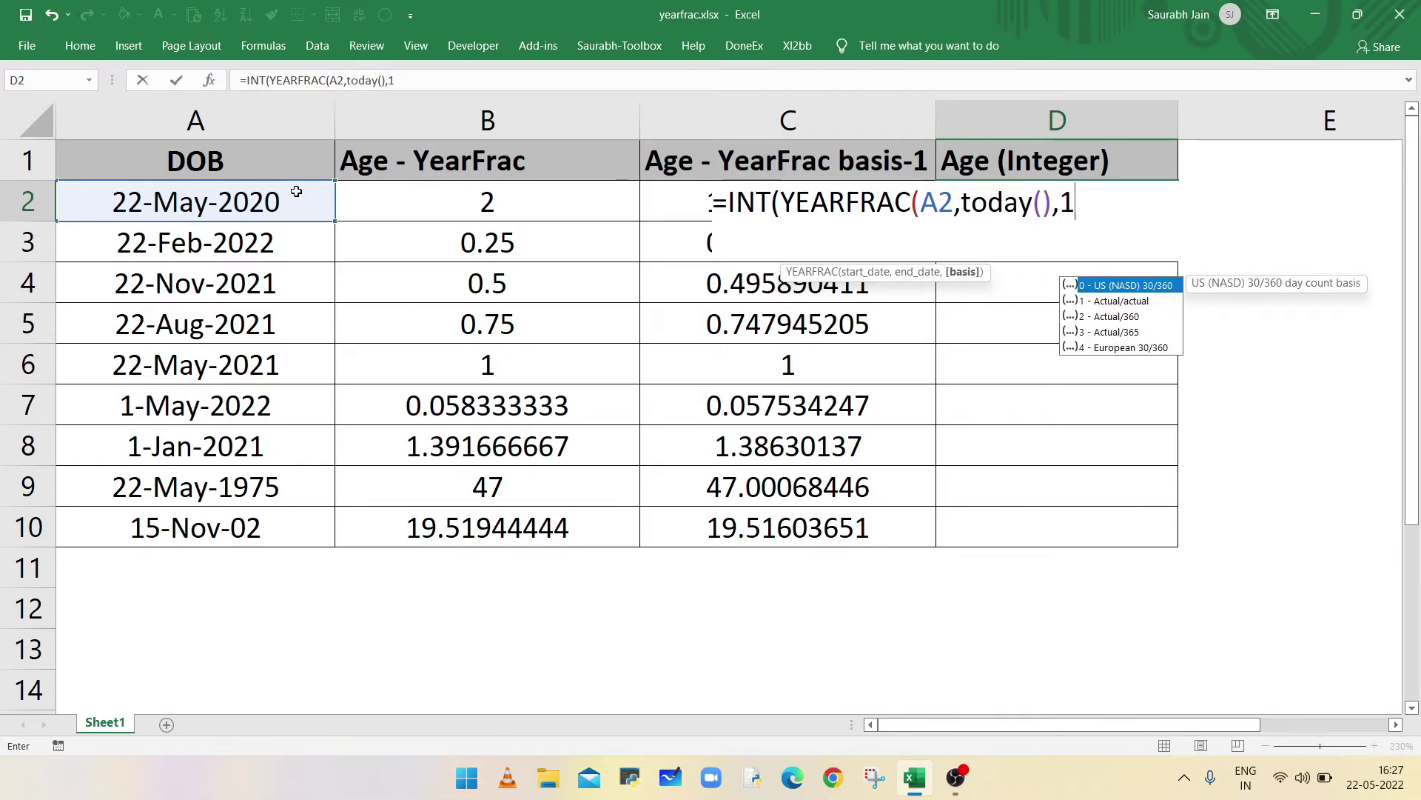
pyautogui.write(')')
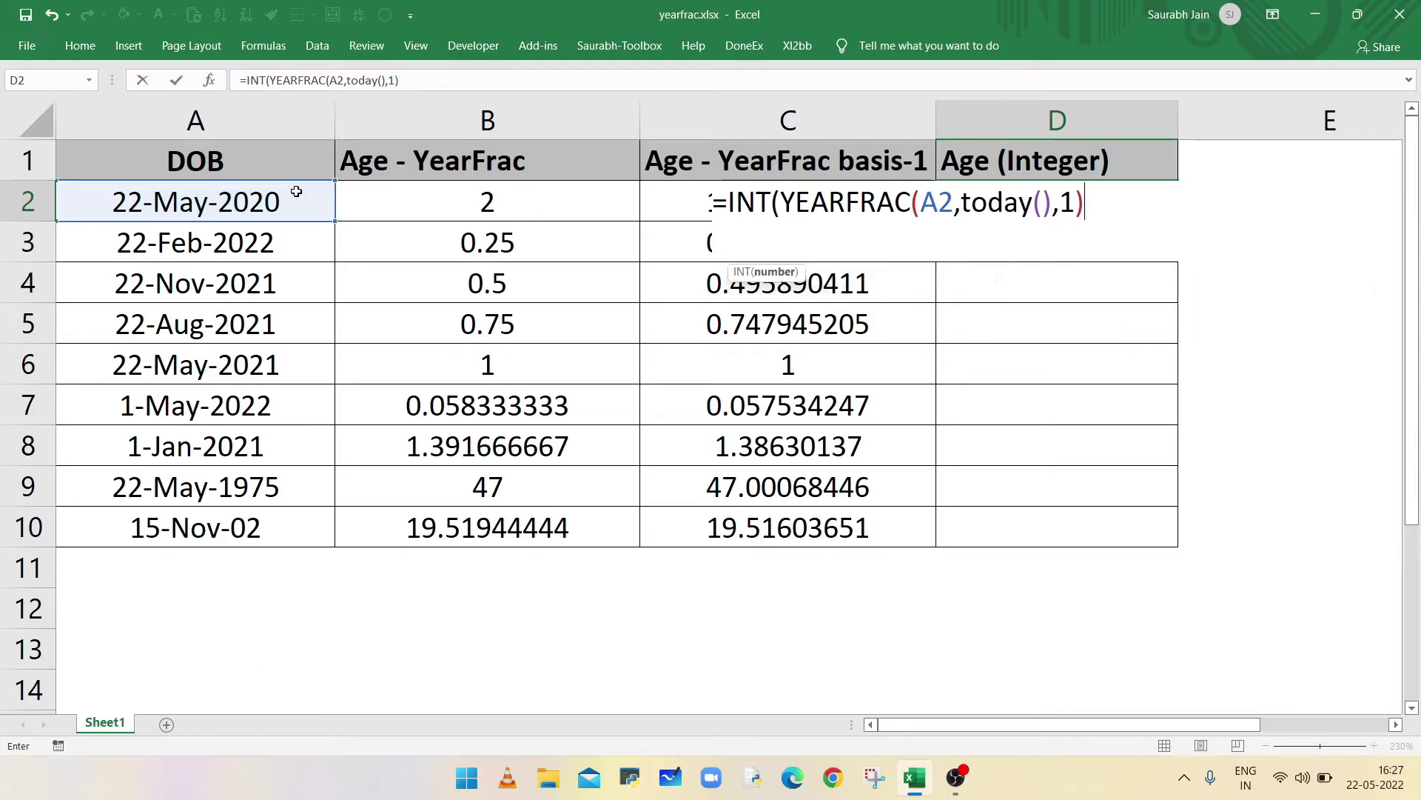
pyautogui.write(')')
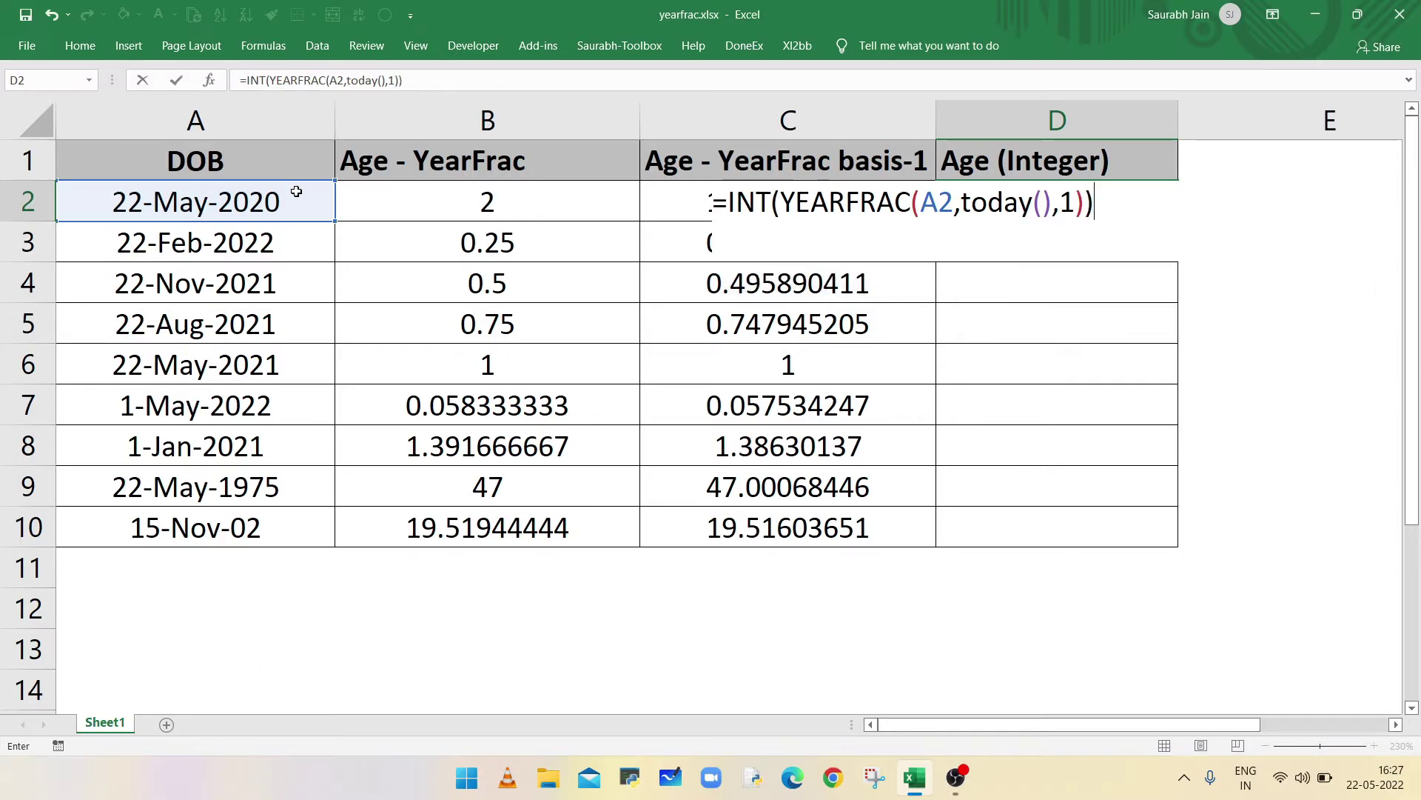
pyautogui.press('Return')
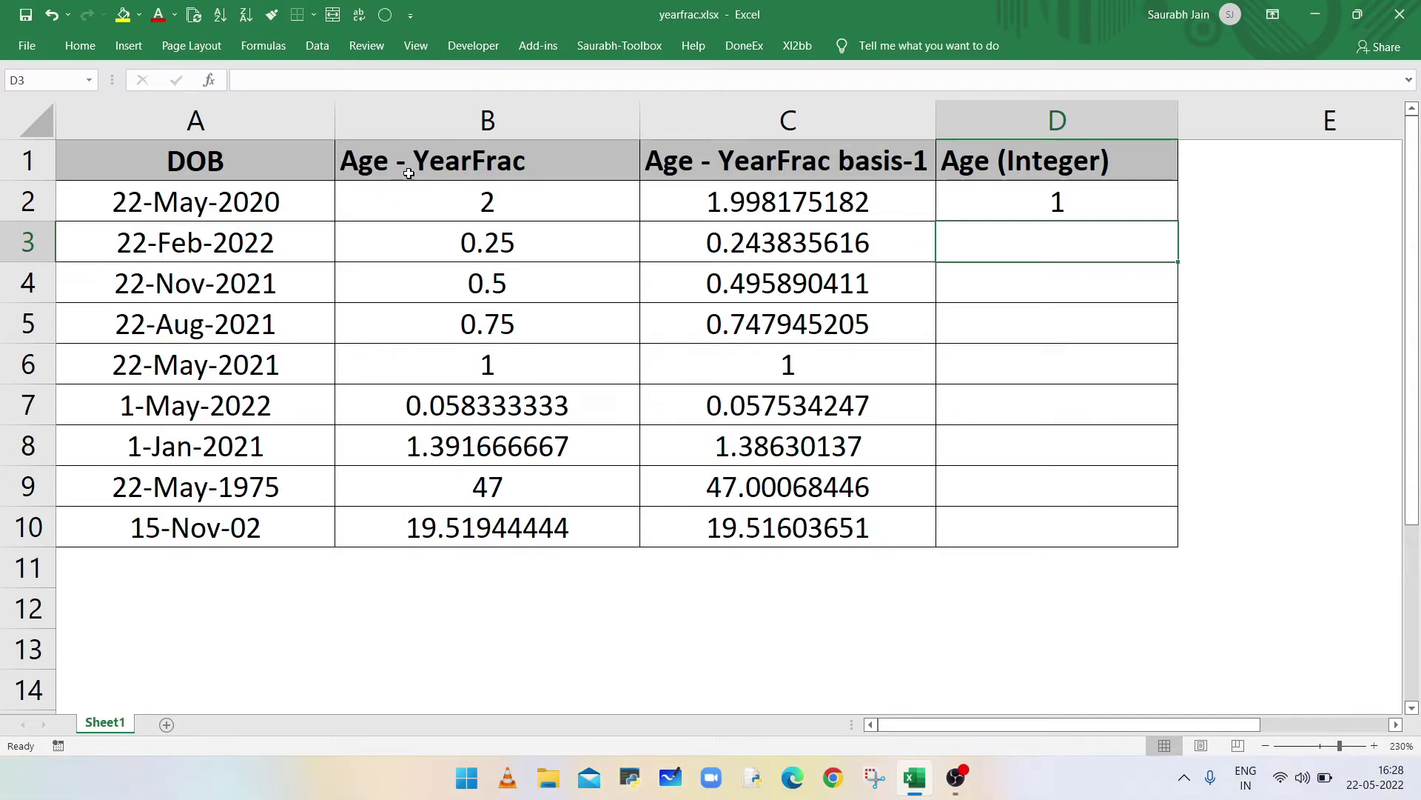
# Fill the integer age formula down D2:D10, giving ages such as 47 and 19
pyautogui.press('Up')
pyautogui.doubleClick(1179, 222)
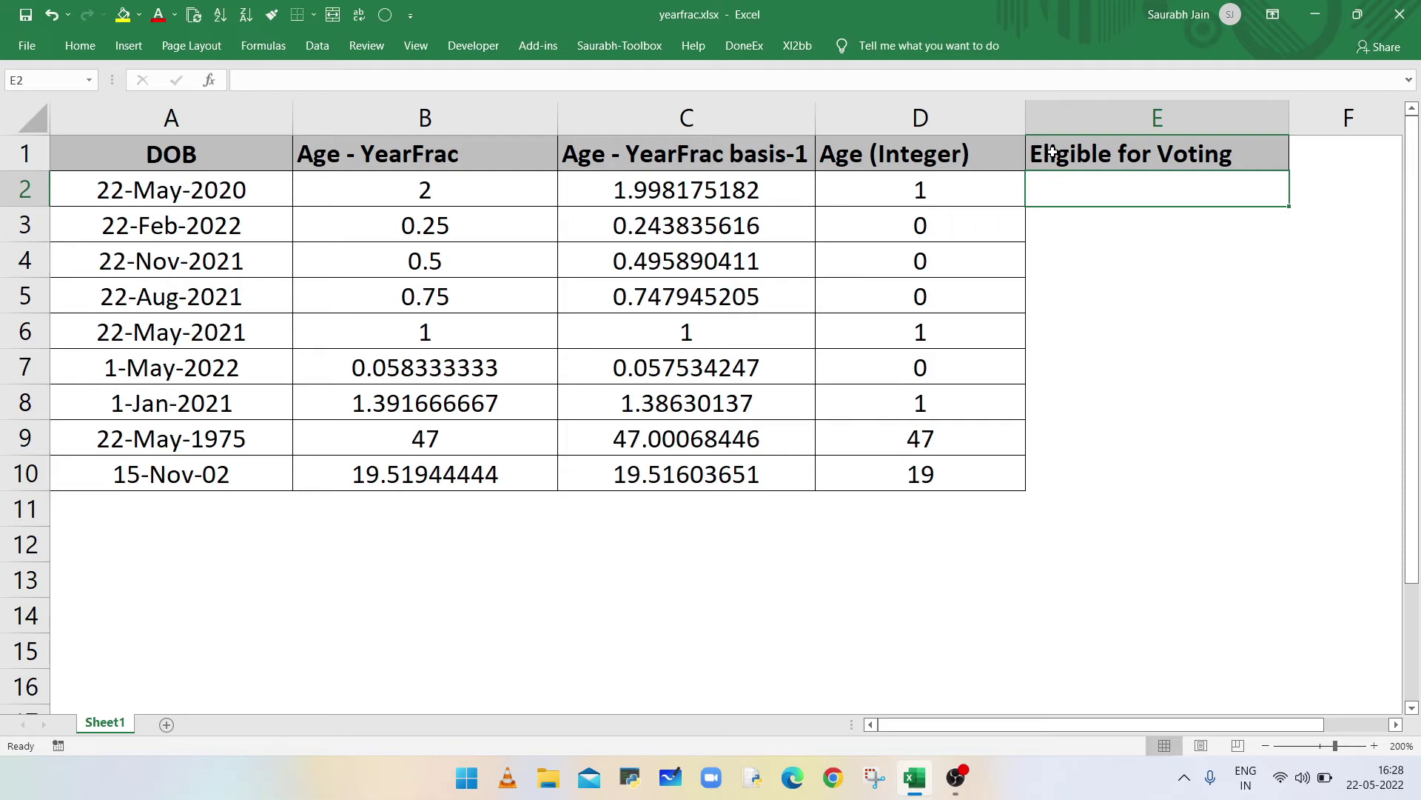
# Enter =IF(YEARFRAC(A2,TODAY(),1)>18,"Yes","No") in E2 and fill it down to E10
pyautogui.write('=if')
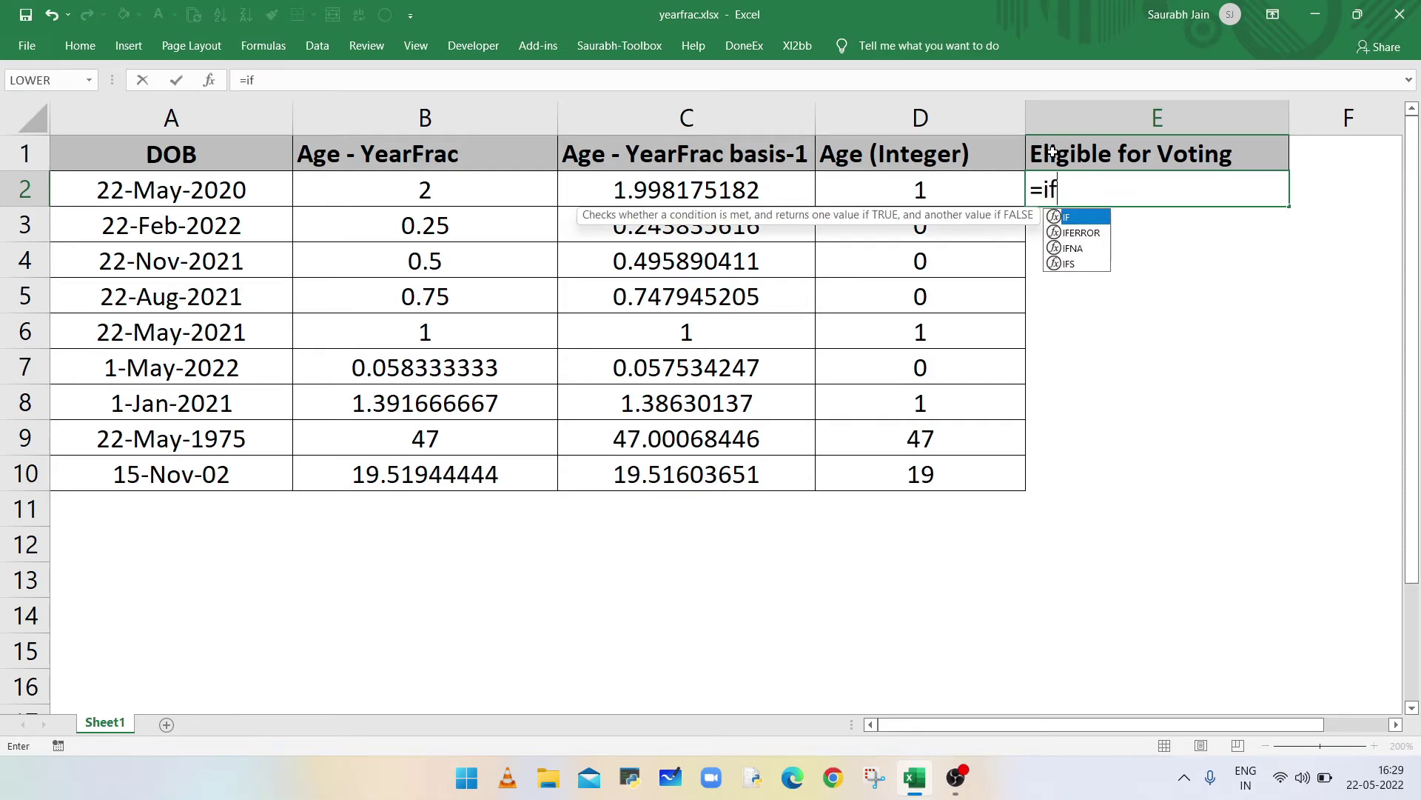
pyautogui.write('(')
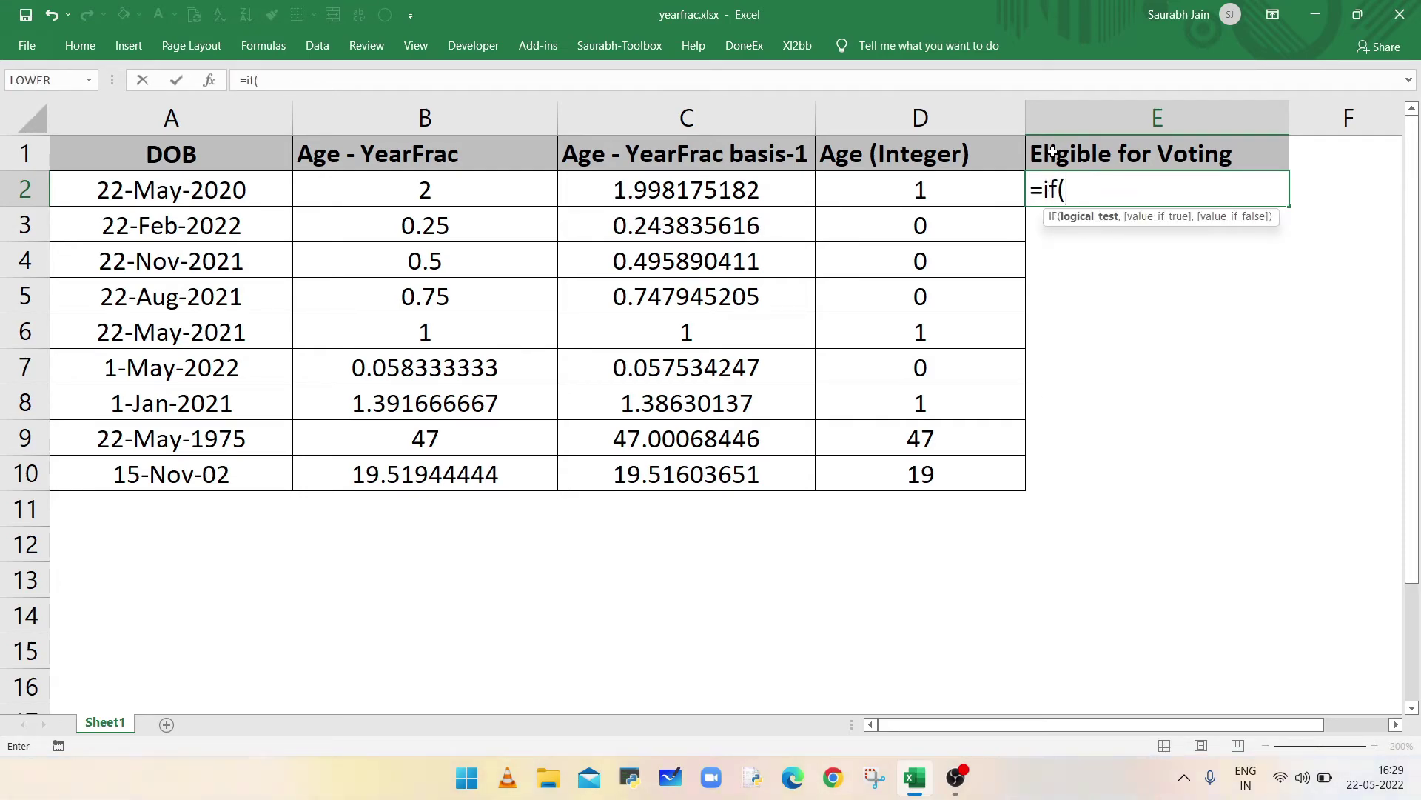
pyautogui.write('YEARF')
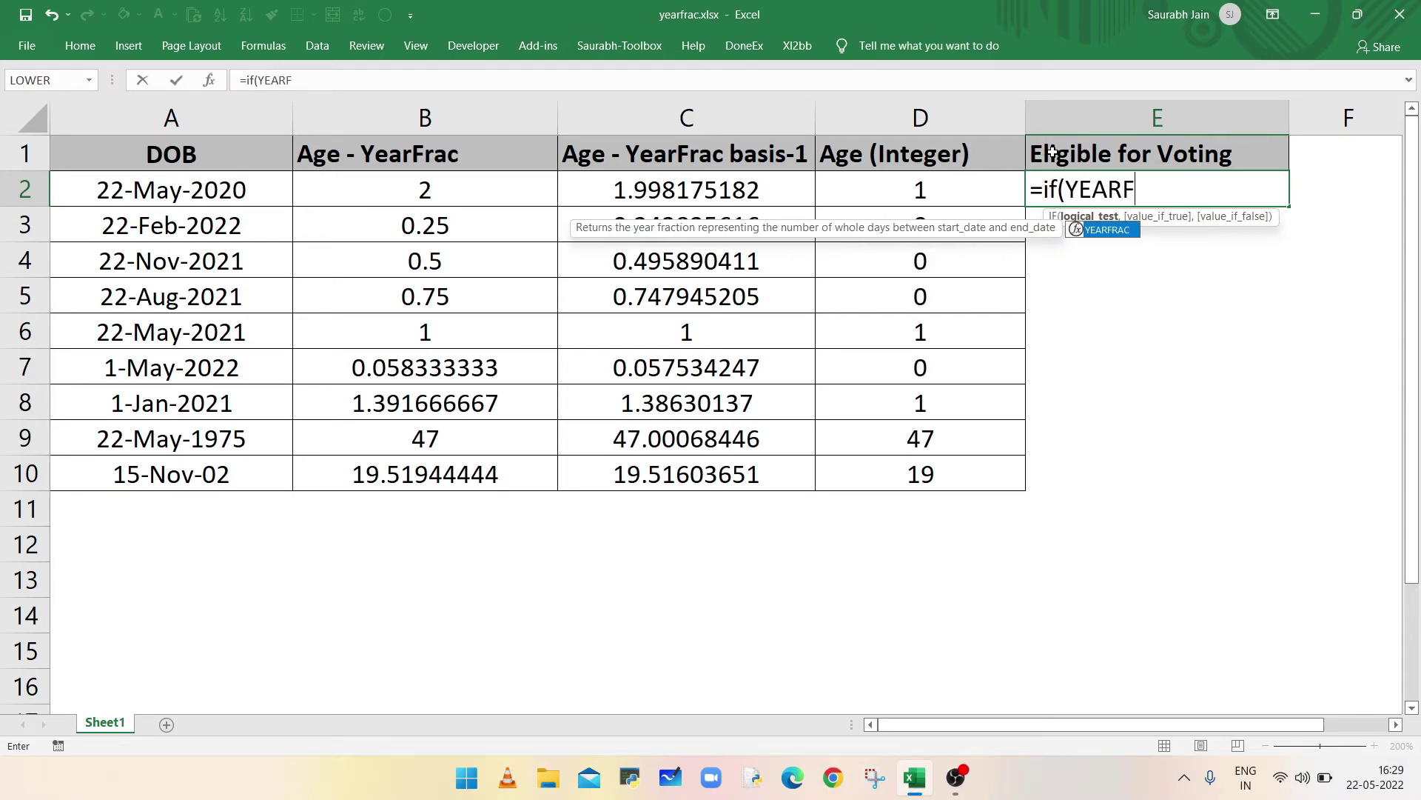
pyautogui.write('RAC(')
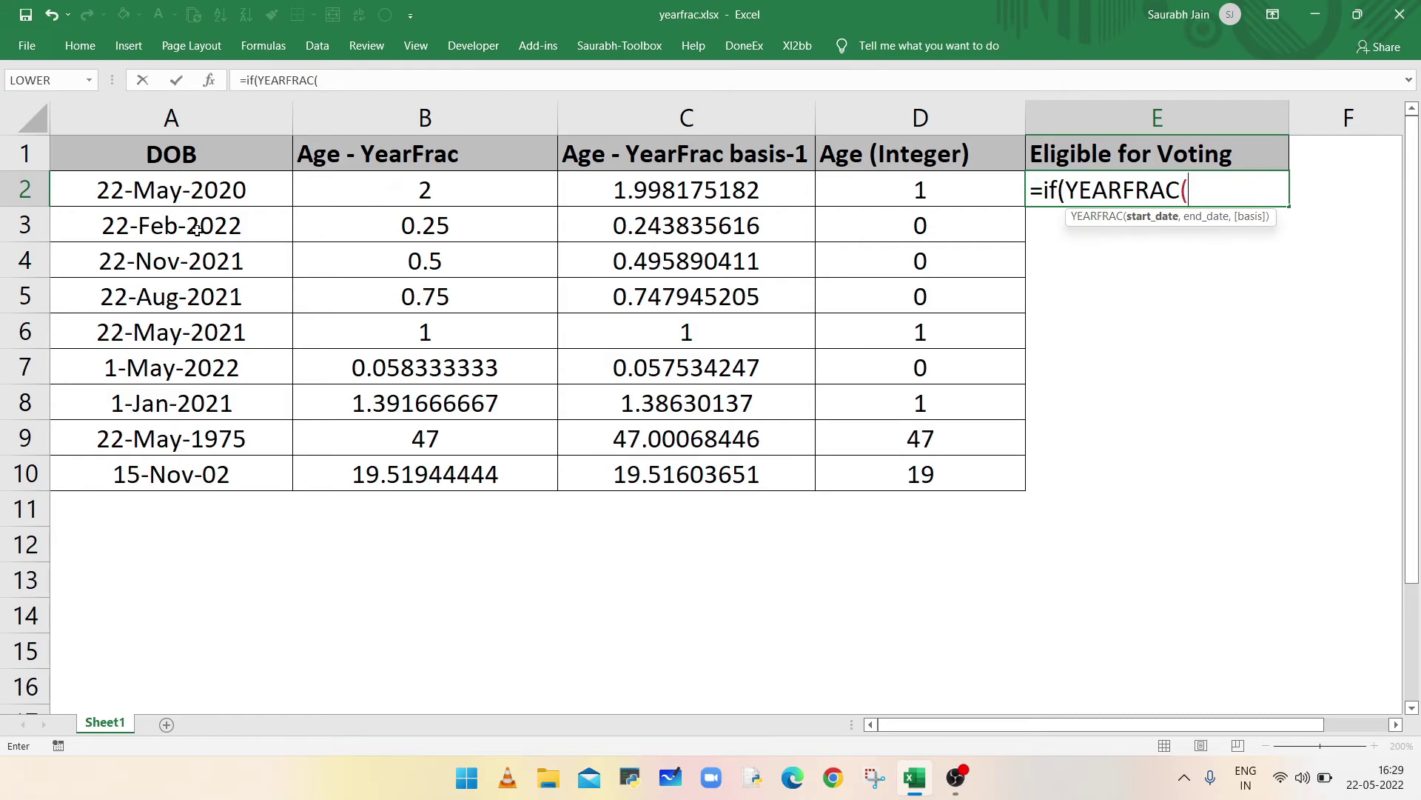
pyautogui.click(209, 194)
pyautogui.write(',')
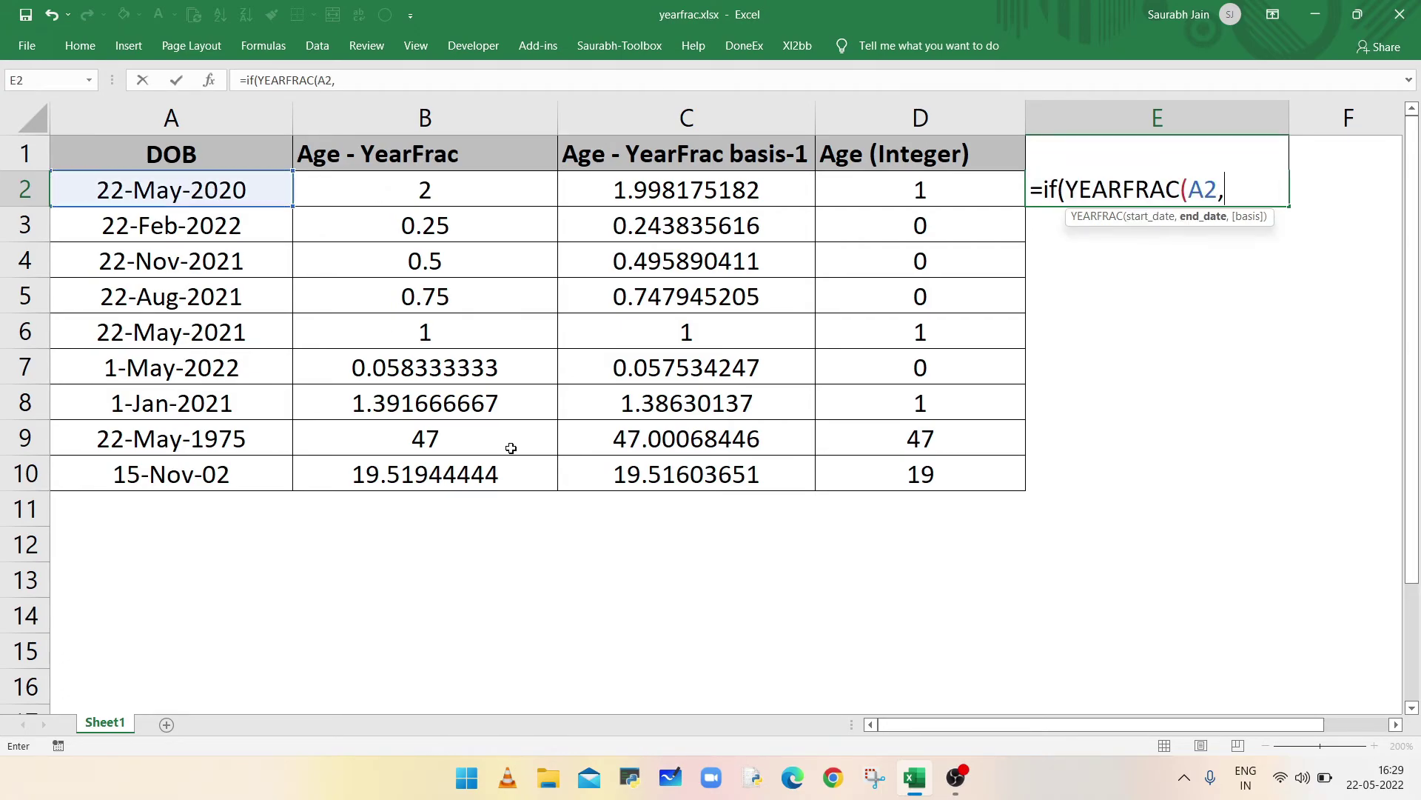
pyautogui.write('today')
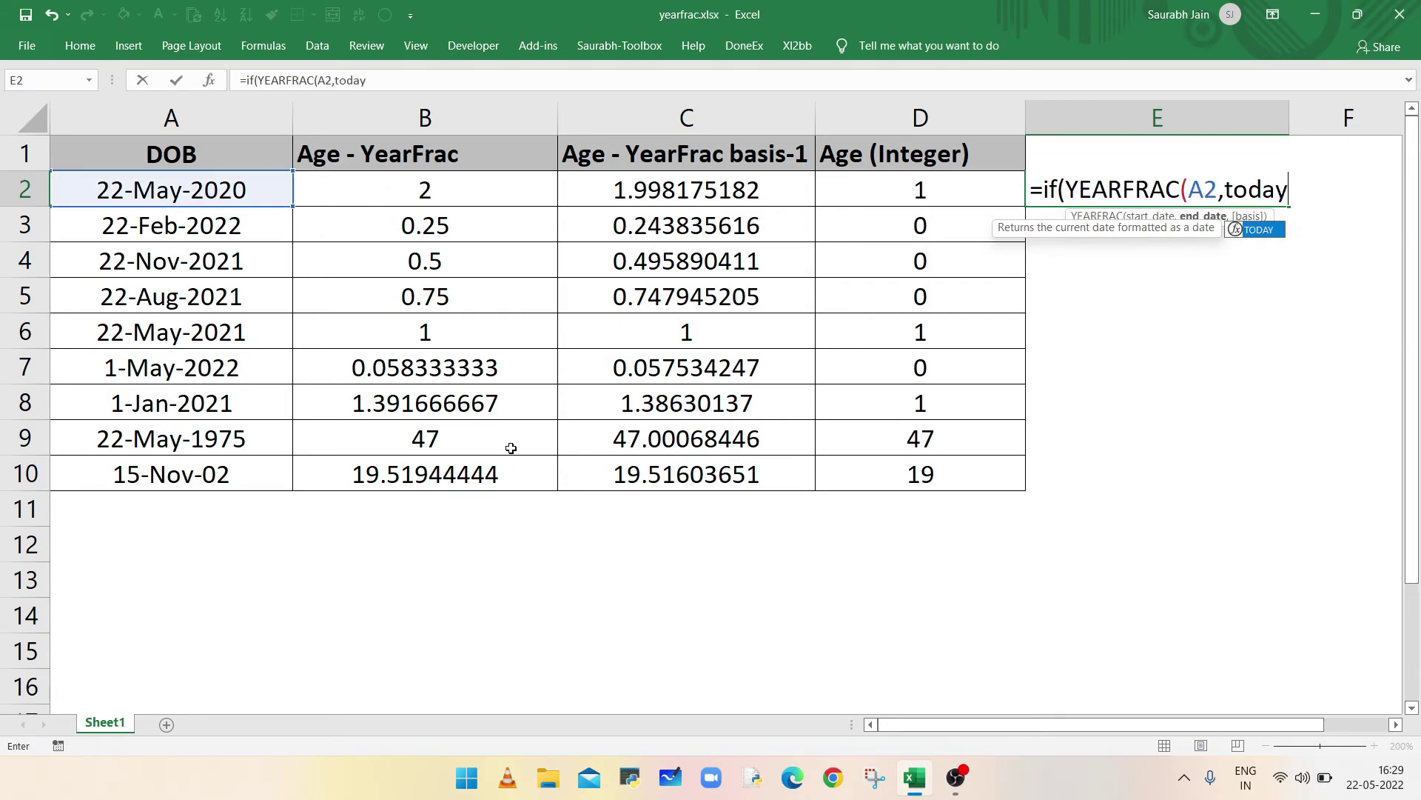
pyautogui.write('()')
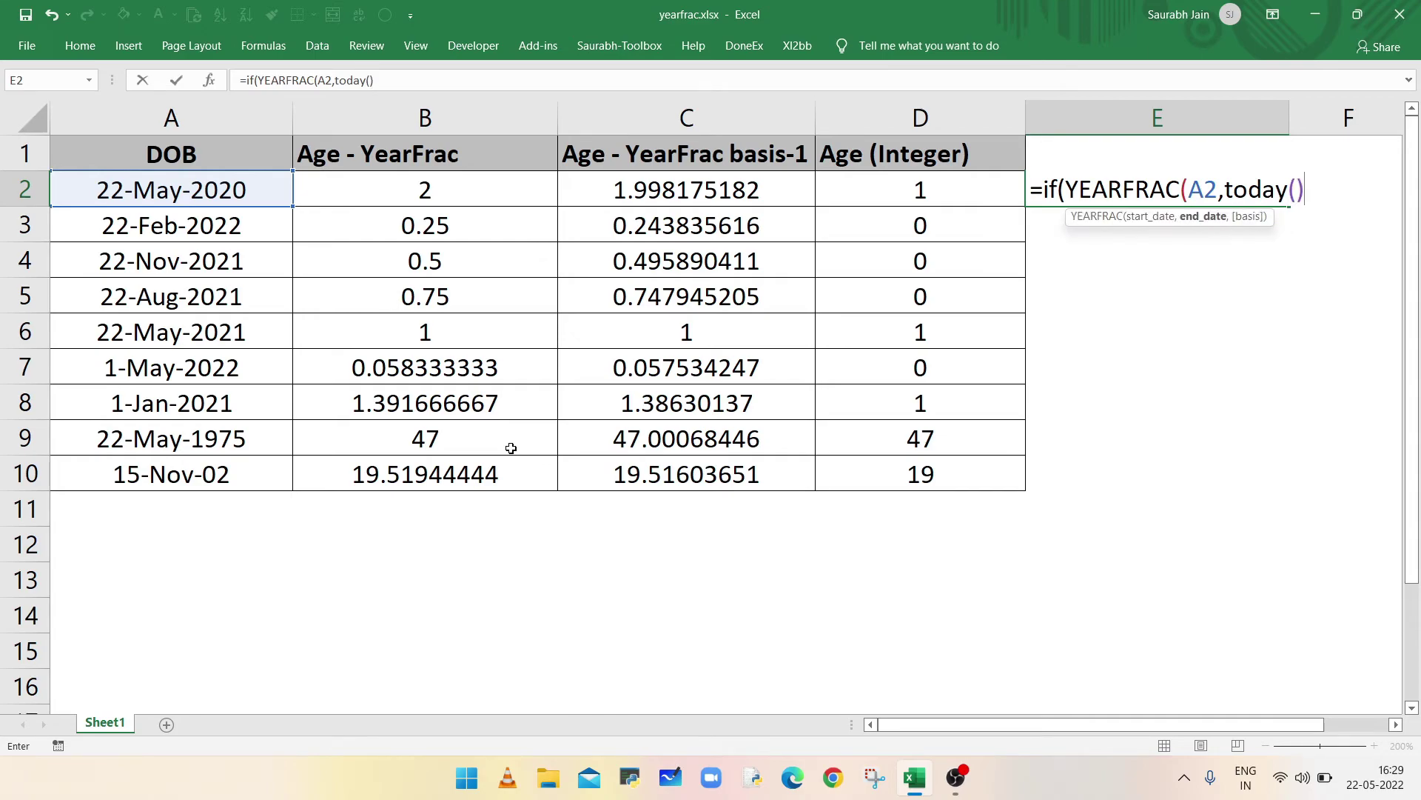
pyautogui.write(',')
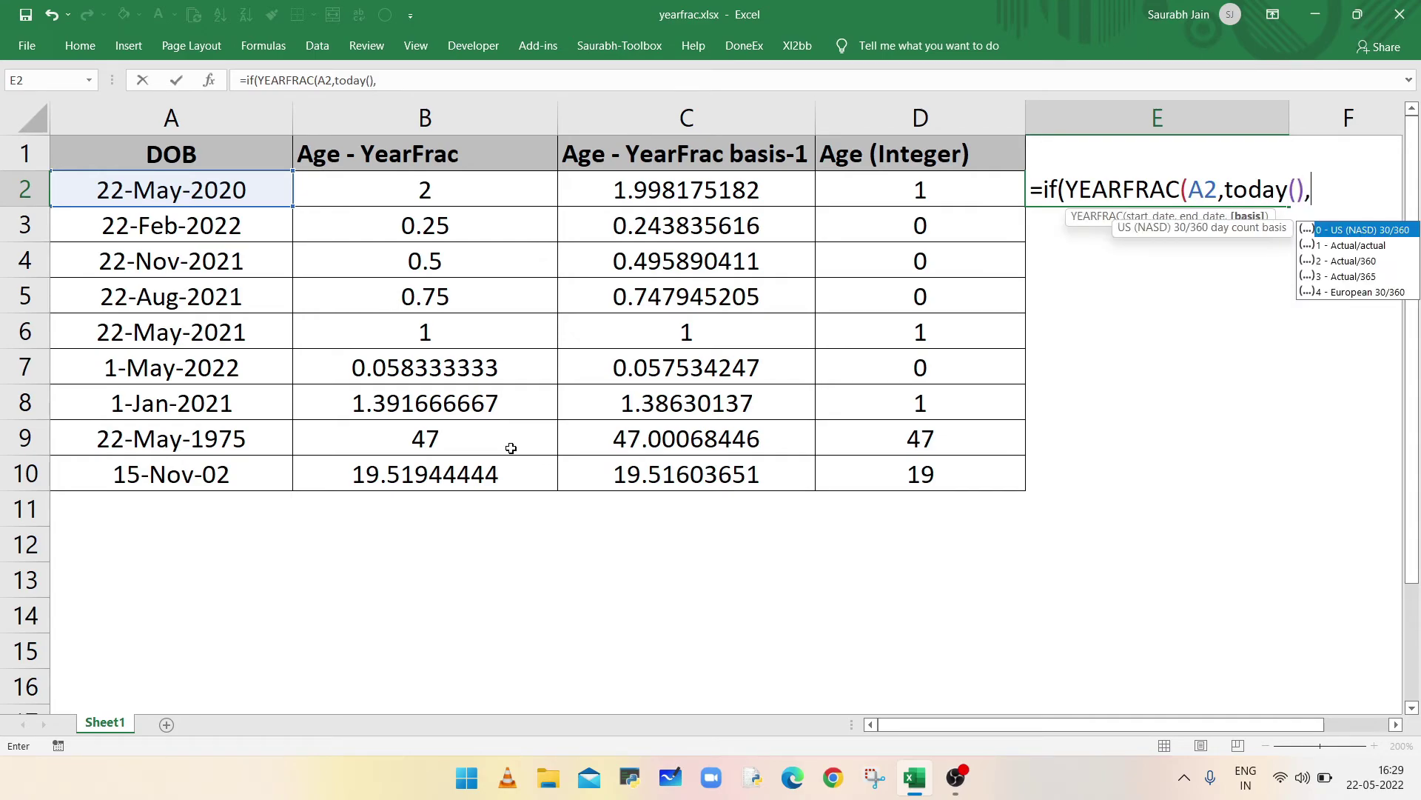
pyautogui.write('1)')
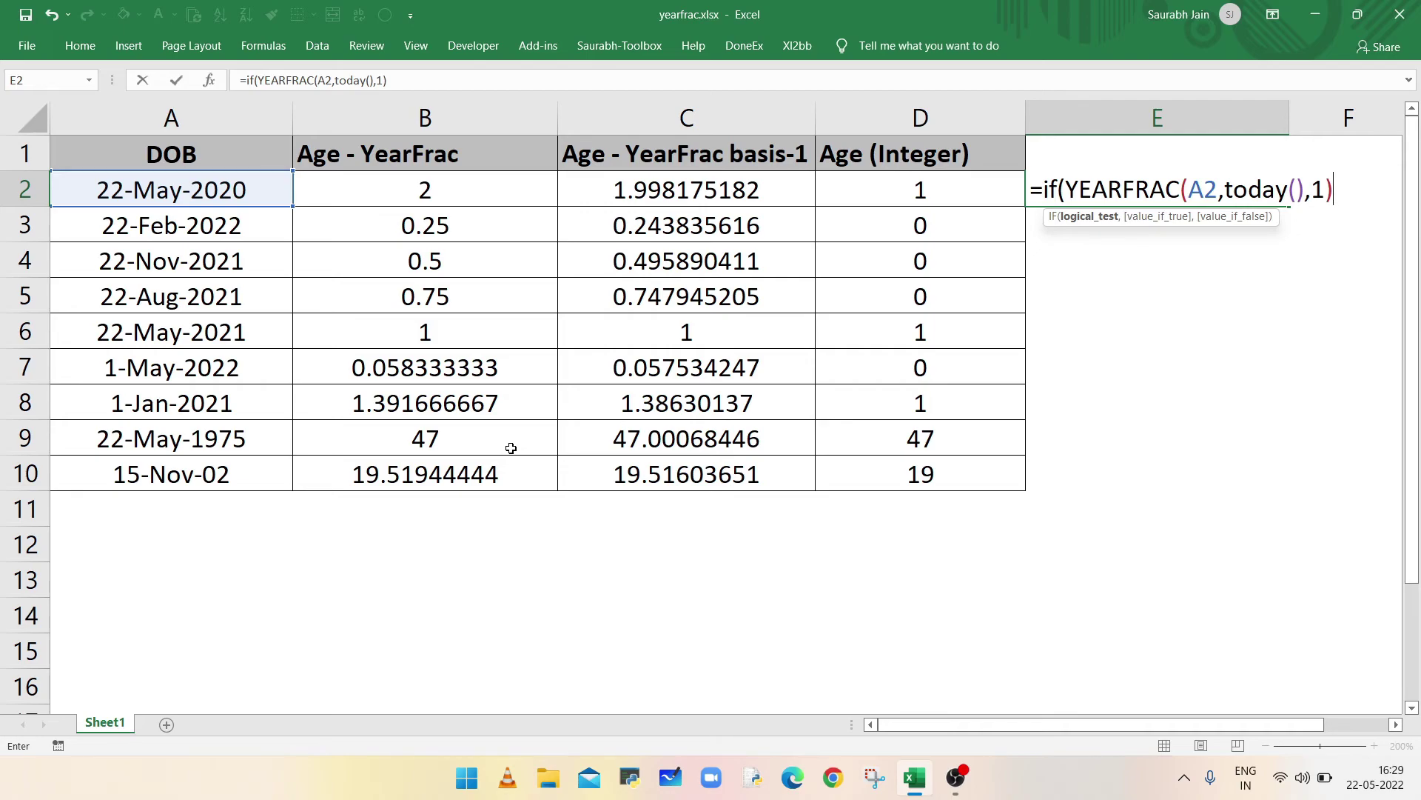
pyautogui.write('>18,')
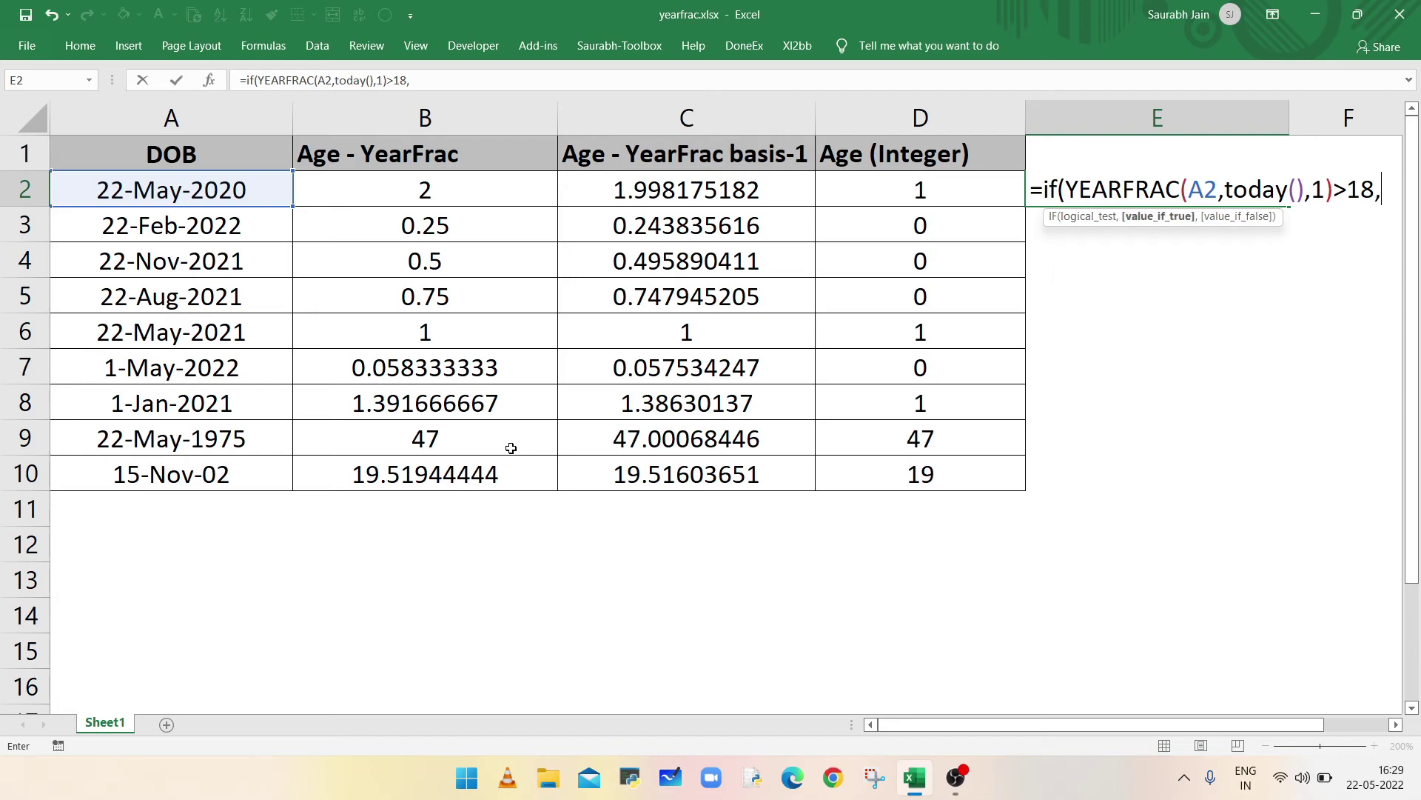
pyautogui.write('"Y')
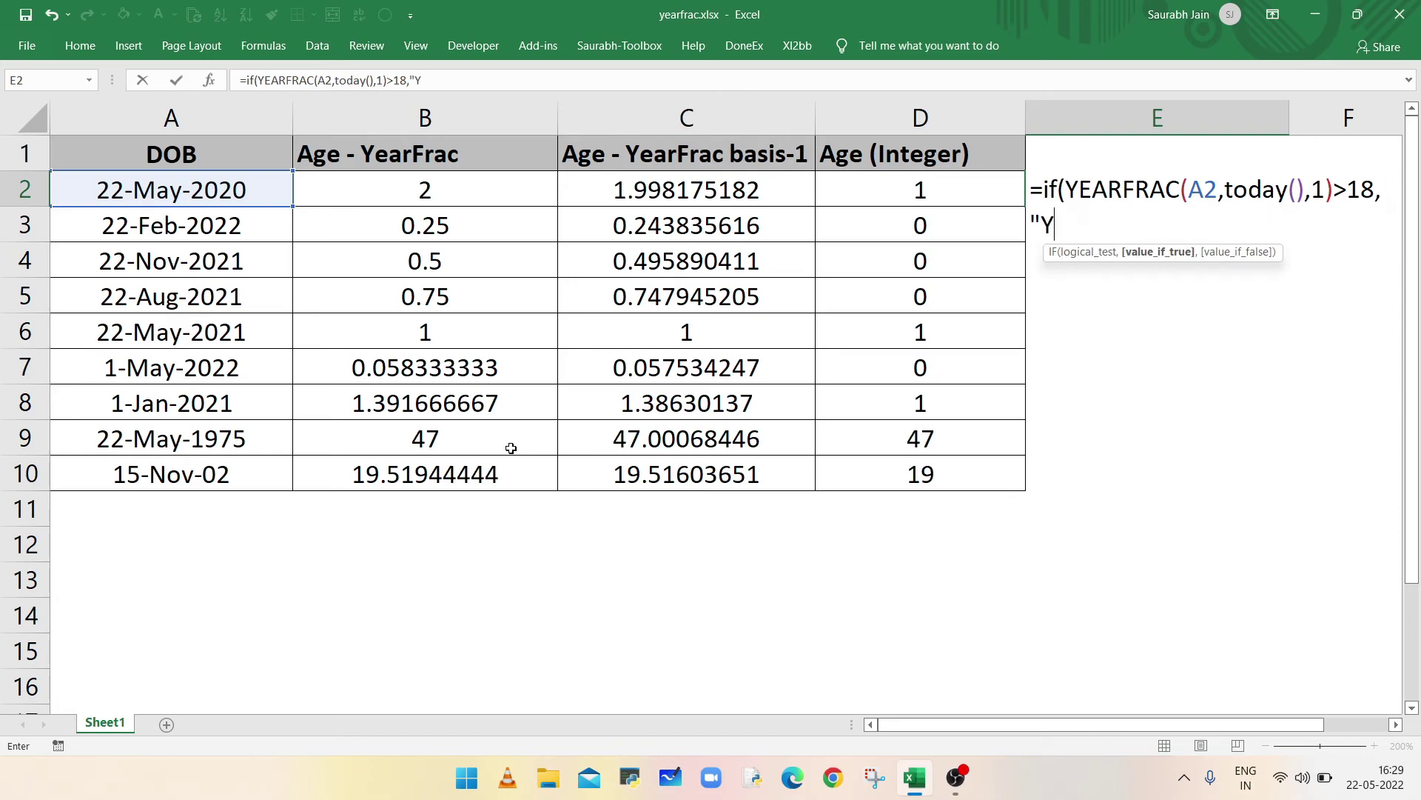
pyautogui.write('es",')
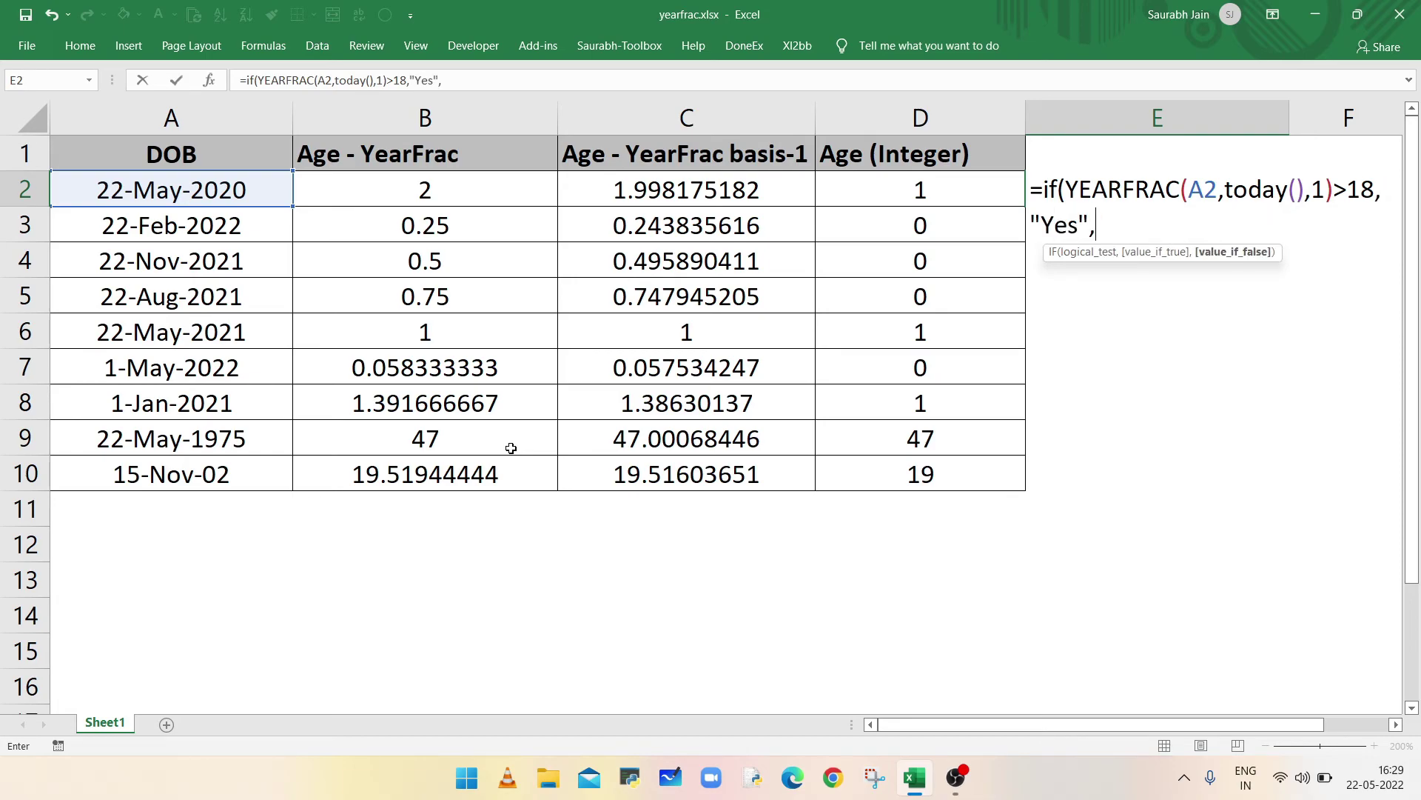
pyautogui.write('"No")')
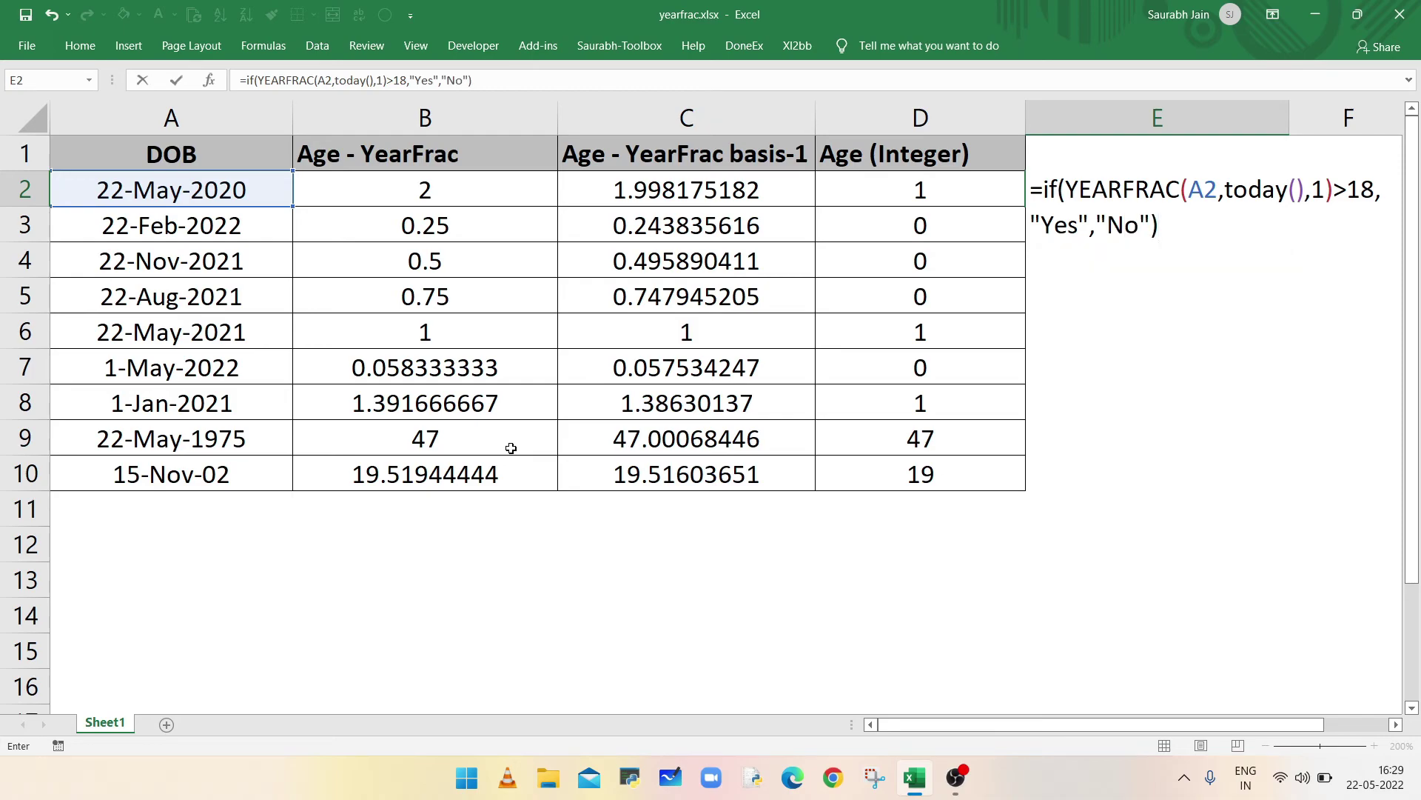
pyautogui.press('Return')
pyautogui.click(1083, 194)
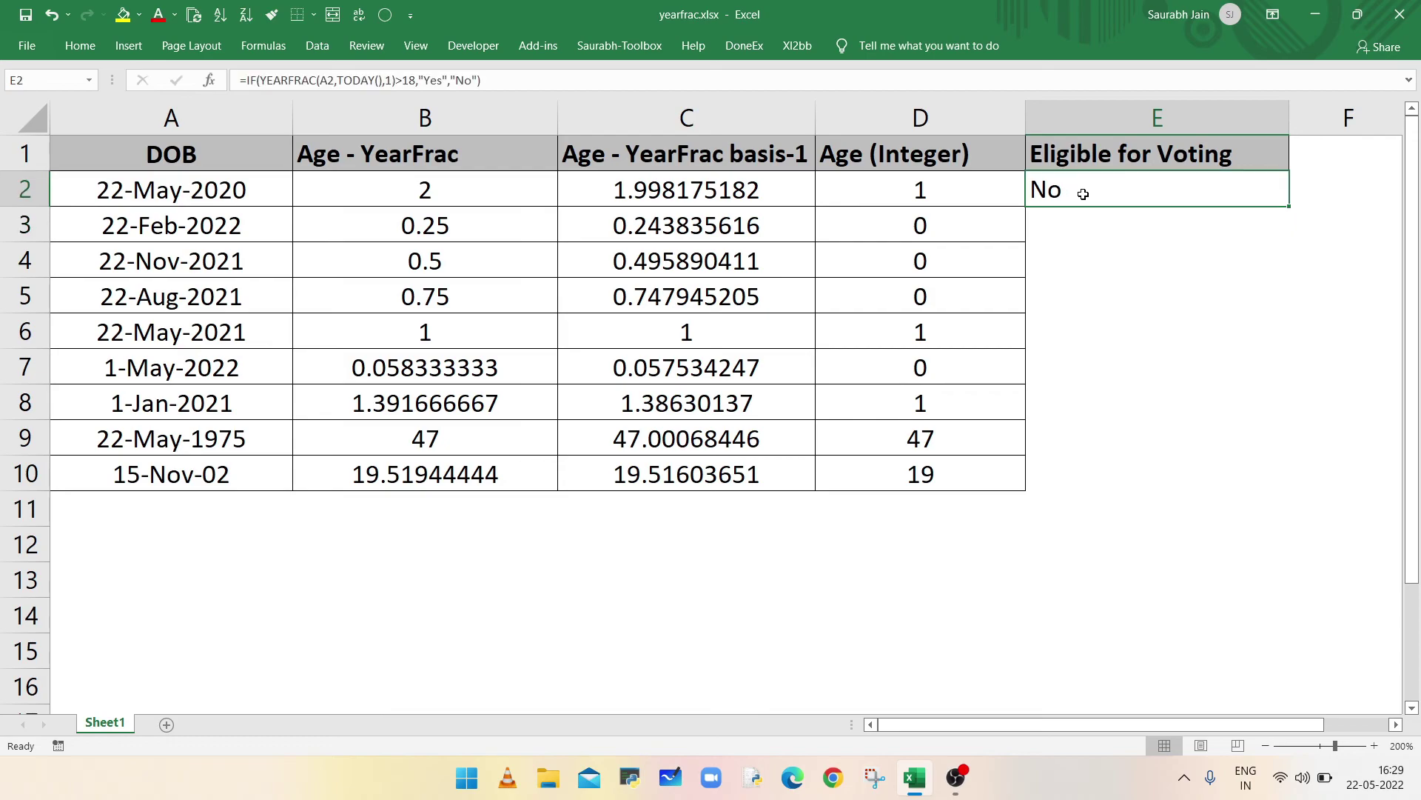
pyautogui.doubleClick(1289, 207)
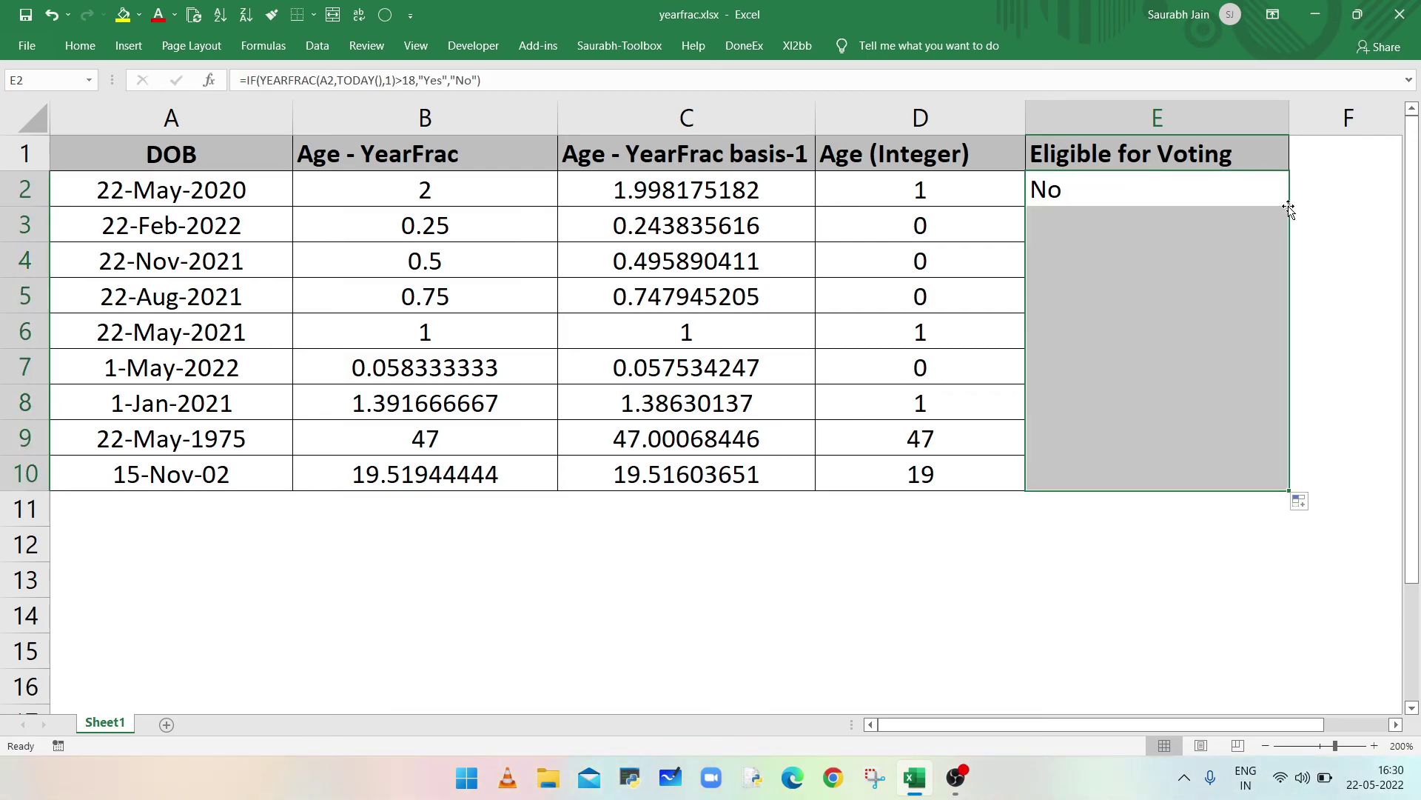